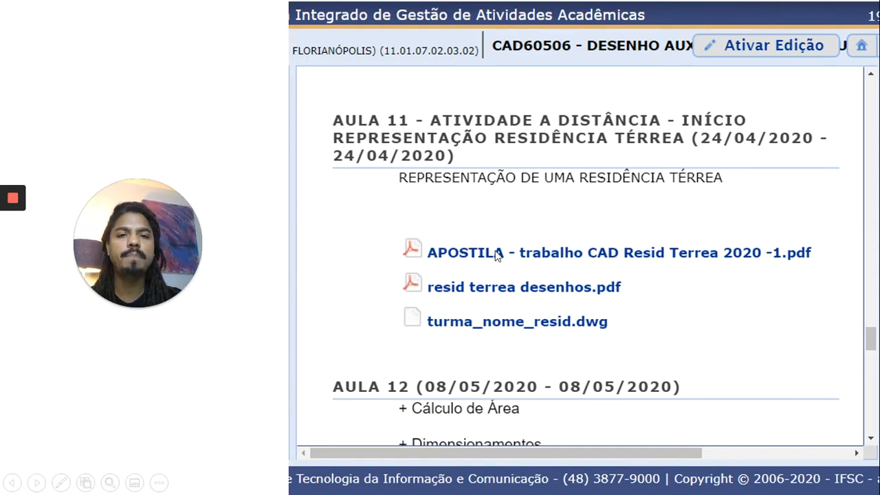
- Advance the presentation to the slide listing 21 layers with their colours, linetypes and lineweights
{"action": "key", "text": "ctrl"}
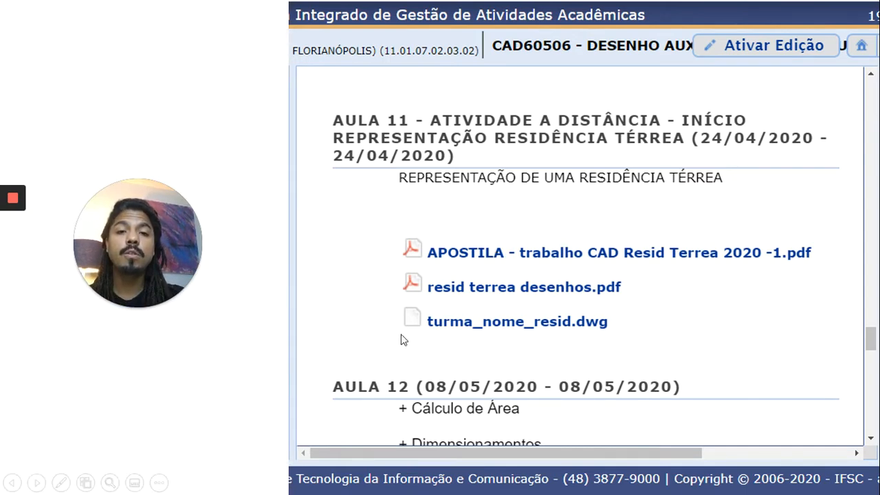
{"action": "key", "text": "ctrl"}
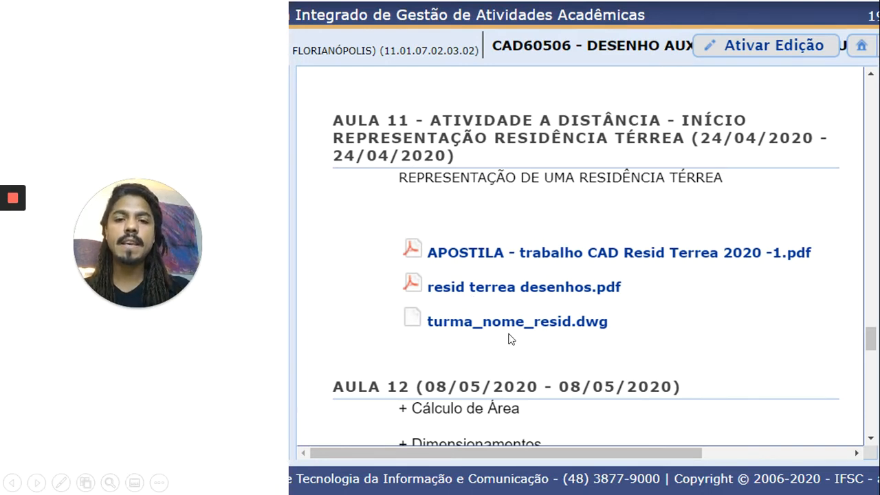
{"action": "key", "text": "ctrl"}
{"action": "key", "text": "ctrl"}
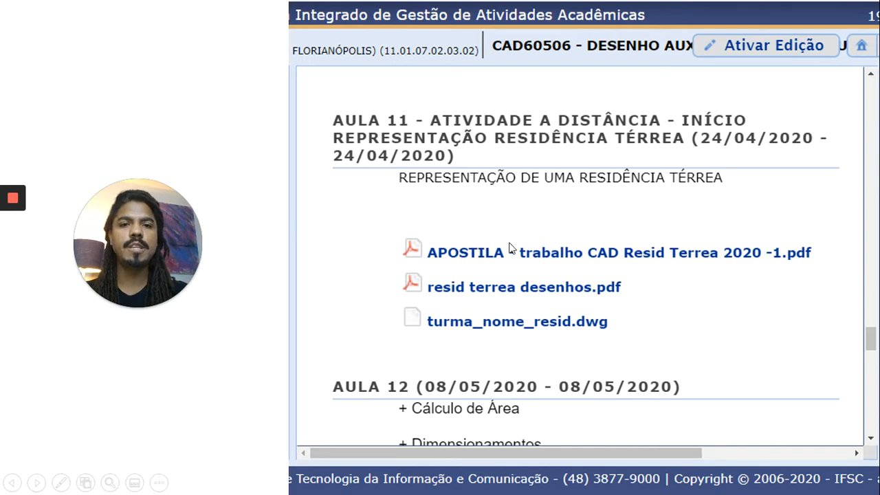
{"action": "left_click", "coordinate": [462, 253]}
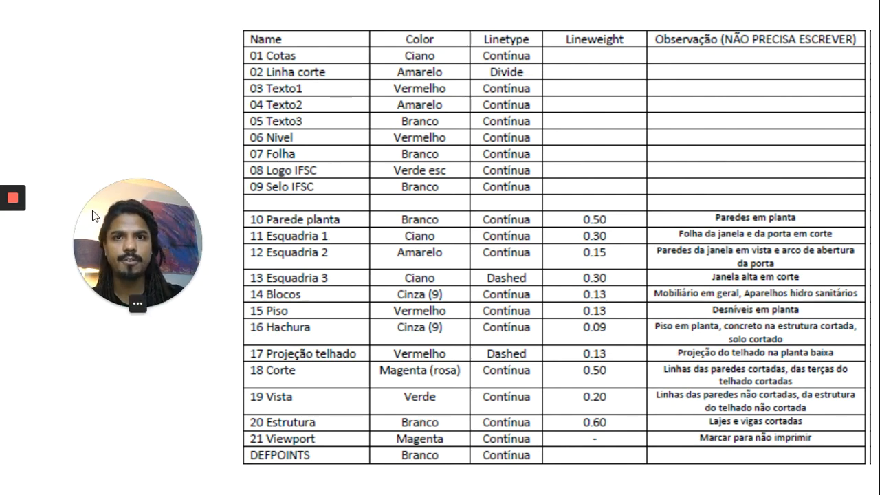
- Leave the layer-table slide and bring up AutoCAD's Start page with recent documents
{"action": "mouse_move", "coordinate": [23, 241]}
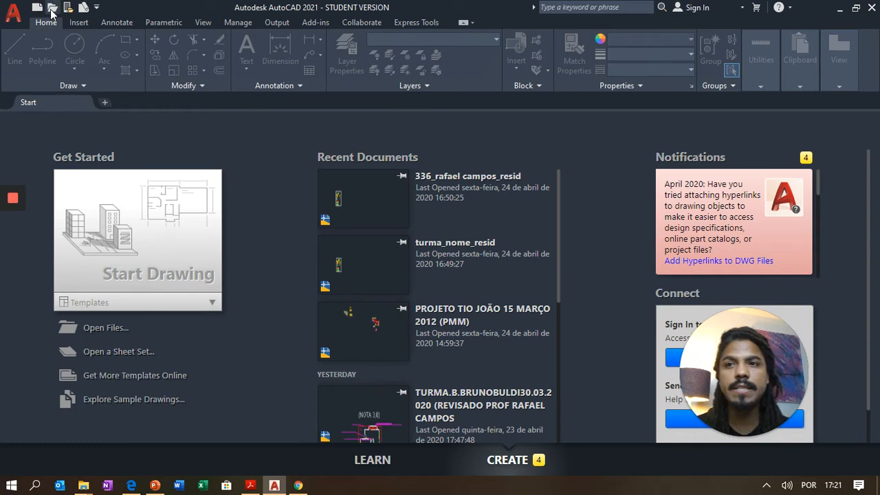
- Open turma_nome_resid.dwg from APOSTILA CAD BÁSICO IFSC, accepting the student-version warning
{"action": "left_click", "coordinate": [51, 8]}
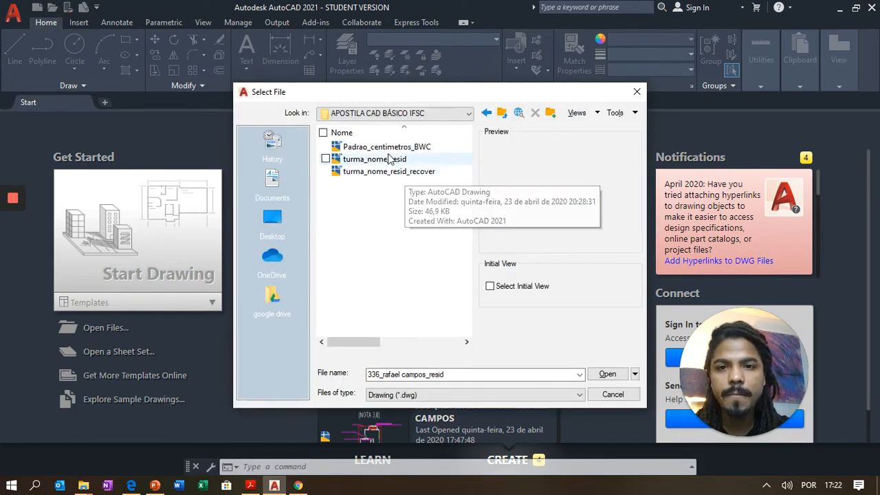
{"action": "left_click", "coordinate": [389, 163]}
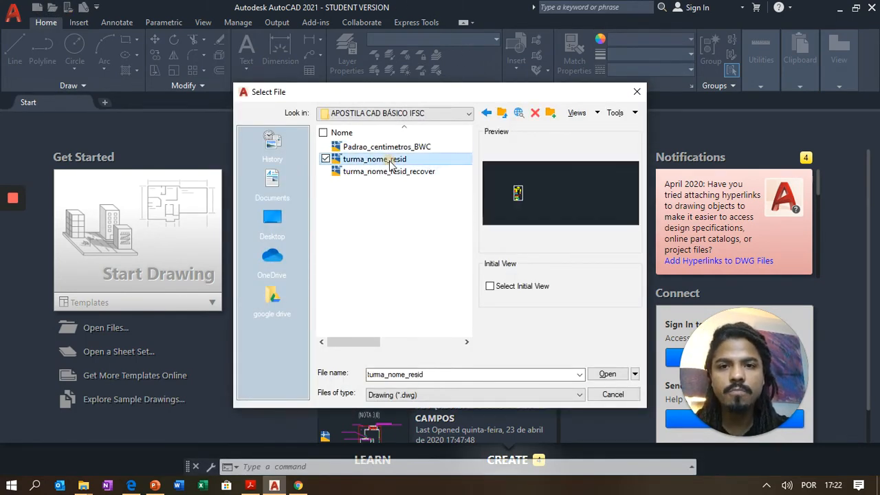
{"action": "left_click", "coordinate": [607, 375]}
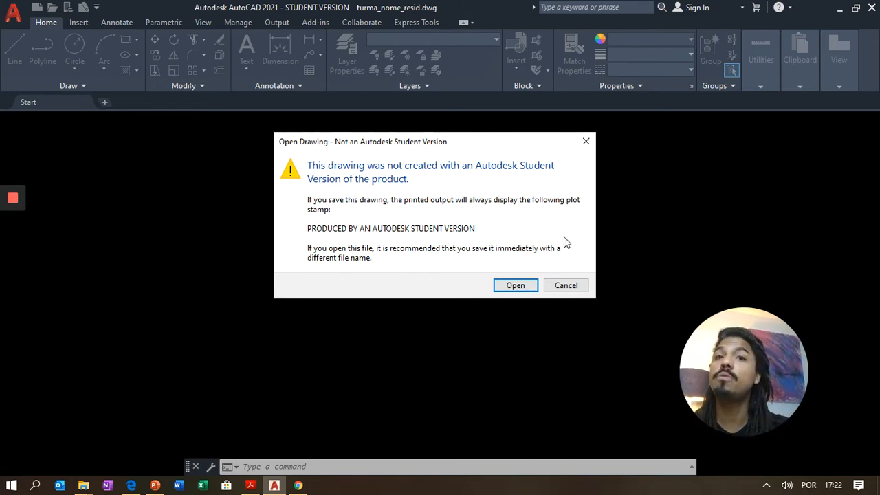
{"action": "left_click", "coordinate": [512, 287]}
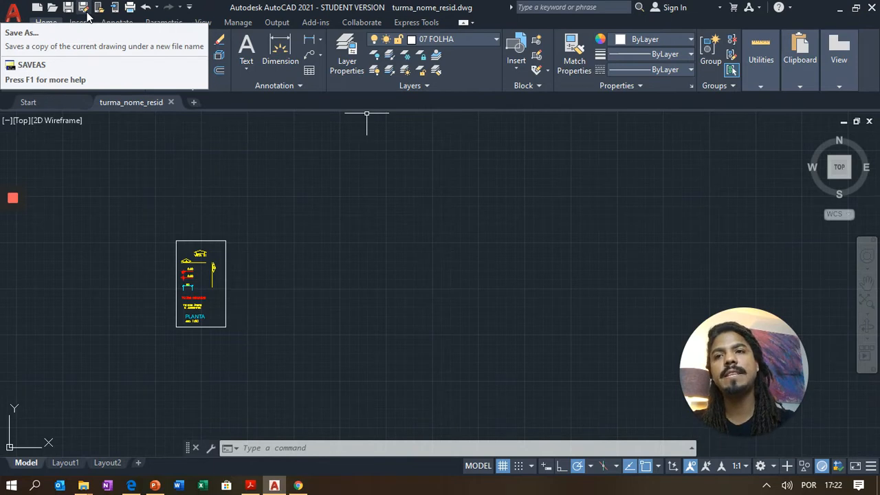
- Start Save As and browse to the 2020 1 - SANEAMENTO folder
{"action": "left_click", "coordinate": [83, 8]}
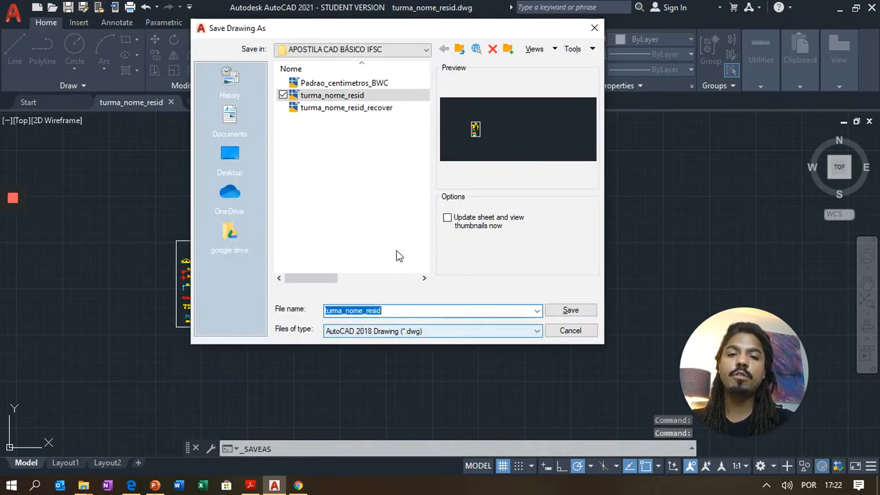
{"action": "left_click", "coordinate": [459, 50]}
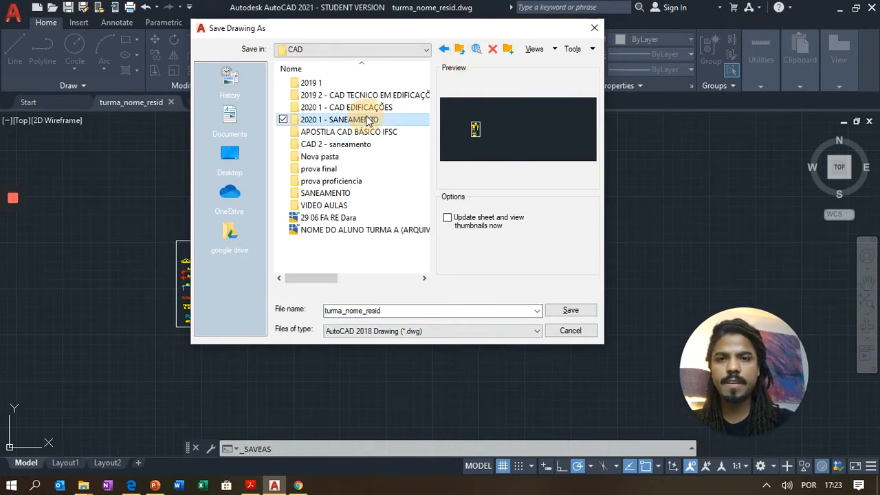
{"action": "double_click", "coordinate": [368, 120]}
- Replace the file name's class and 'nome' placeholders with the student number and name, dropping 'resid'
{"action": "double_click", "coordinate": [390, 309]}
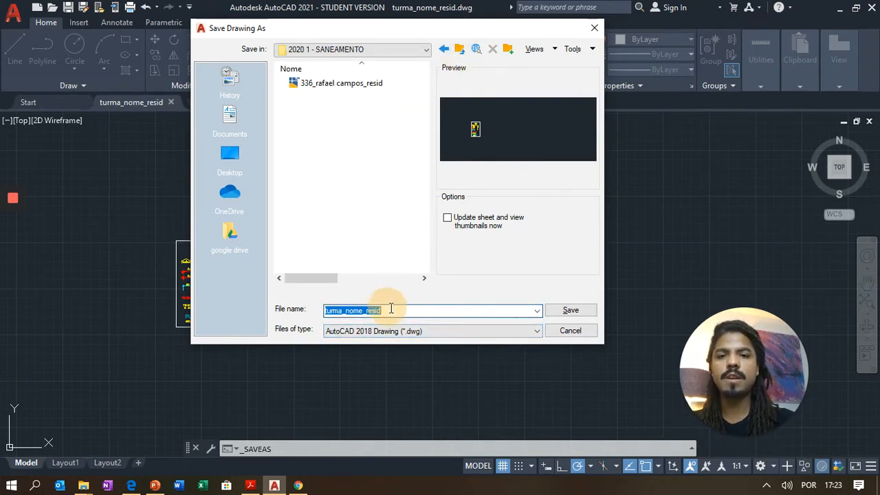
{"action": "left_click", "coordinate": [343, 311]}
{"action": "key", "text": "BackSpace"}
{"action": "key", "text": "BackSpace"}
{"action": "key", "text": "BackSpace"}
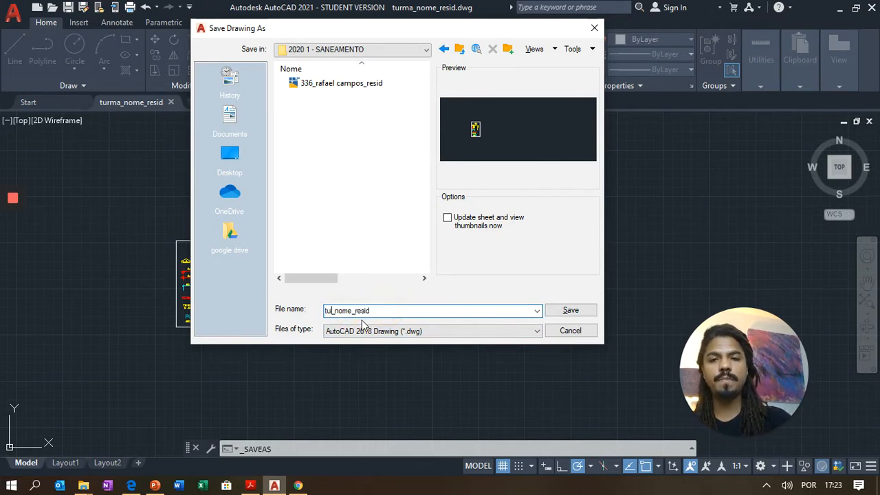
{"action": "key", "text": "BackSpace"}
{"action": "key", "text": "BackSpace"}
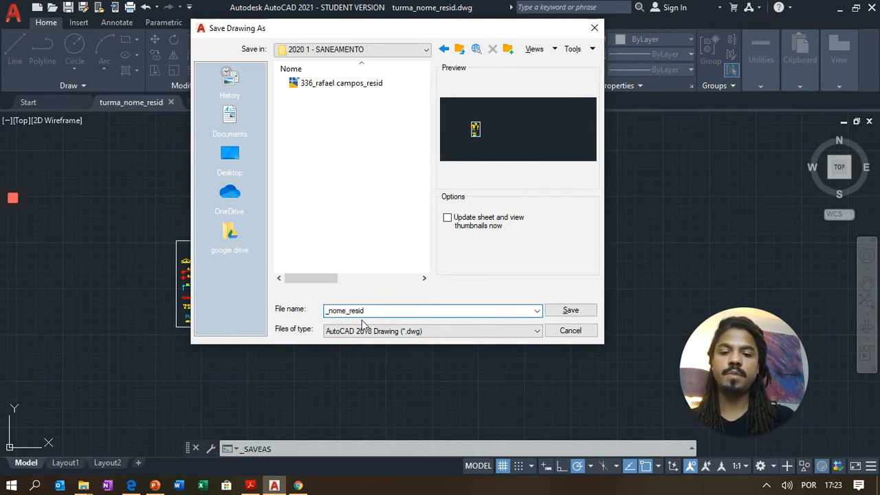
{"action": "type", "text": "336"}
{"action": "key", "text": "Right"}
{"action": "key", "text": "shift+Right"}
{"action": "key", "text": "shift+Right"}
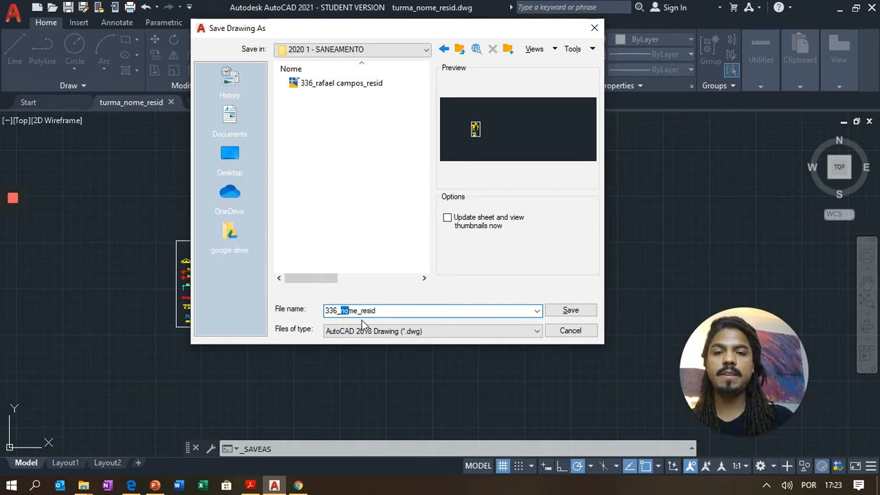
{"action": "key", "text": "shift+Right"}
{"action": "key", "text": "shift+Right"}
{"action": "key", "text": "shift+Right"}
{"action": "key", "text": "shift+Left"}
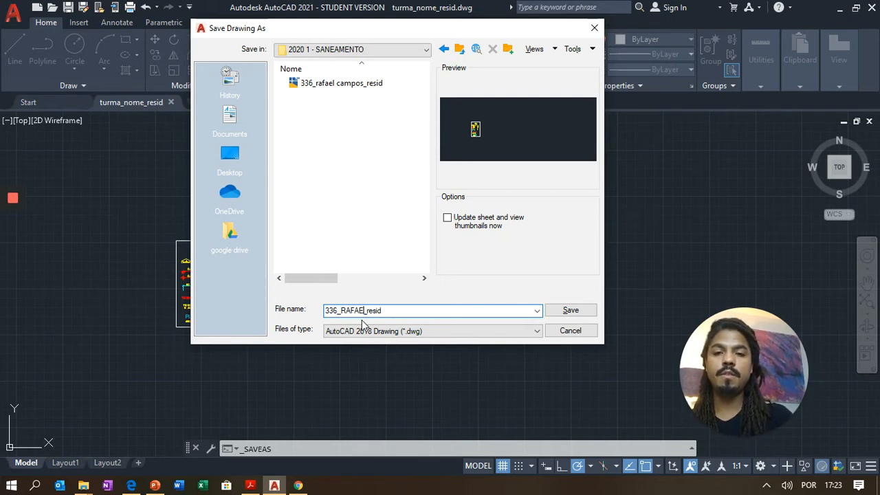
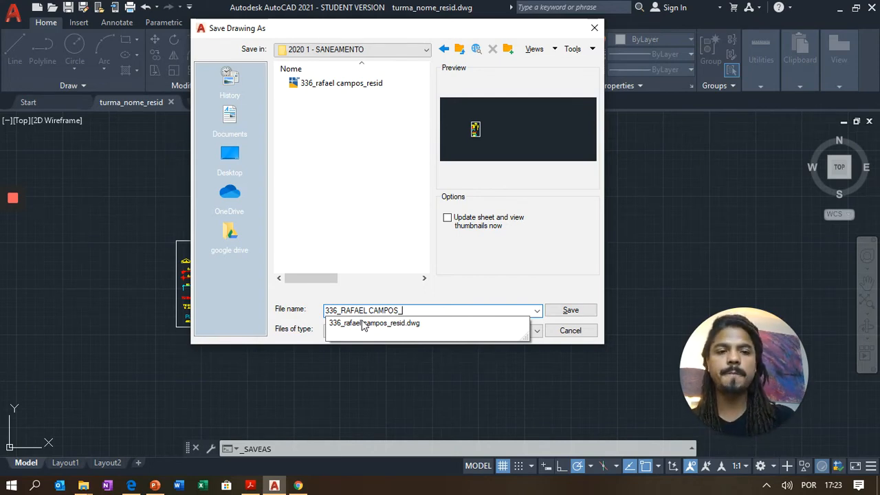
- Check today's date, append 24.04.2020 to the file name and save the drawing
{"action": "left_click", "coordinate": [835, 486]}
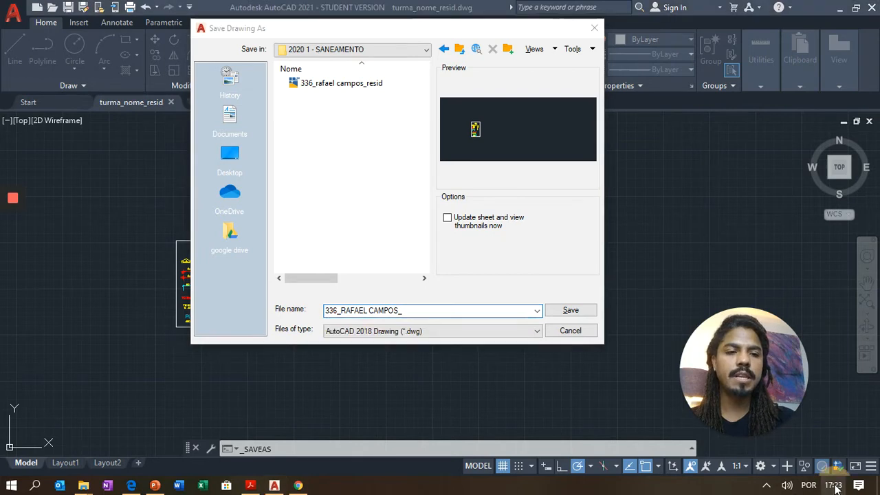
{"action": "left_click", "coordinate": [836, 488]}
{"action": "left_click", "coordinate": [836, 488]}
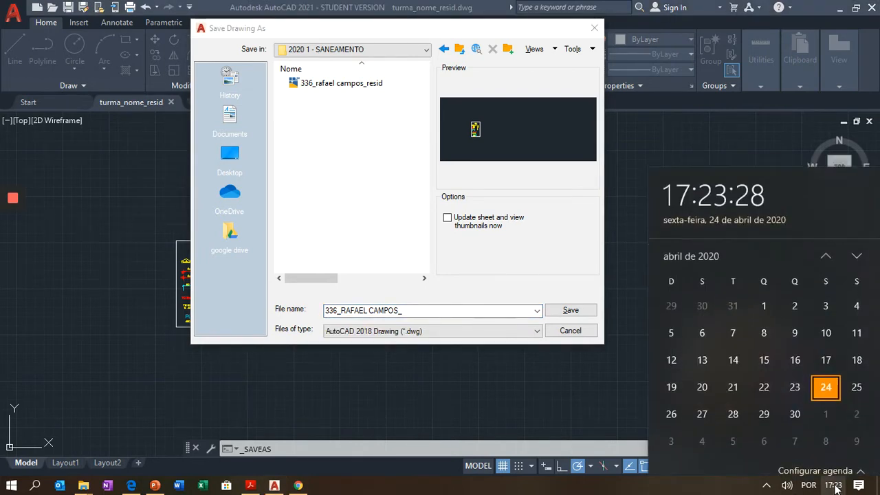
{"action": "left_click", "coordinate": [836, 488]}
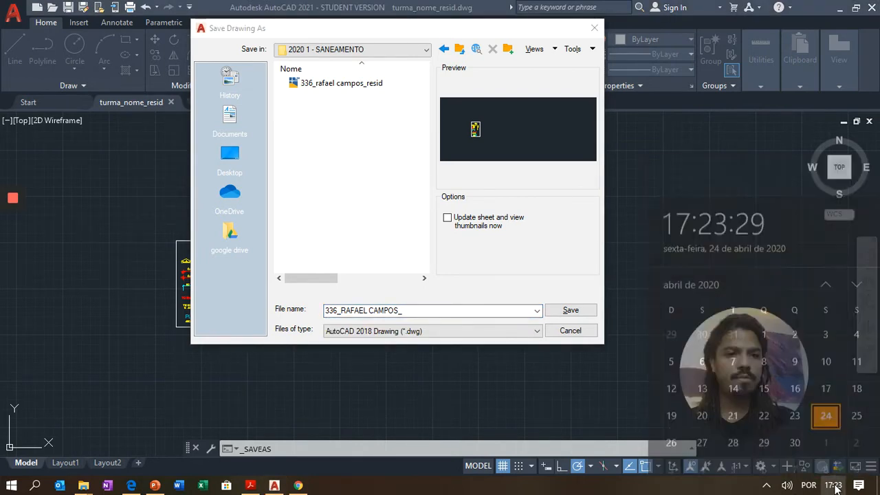
{"action": "left_click", "coordinate": [431, 311]}
{"action": "type", "text": "24"}
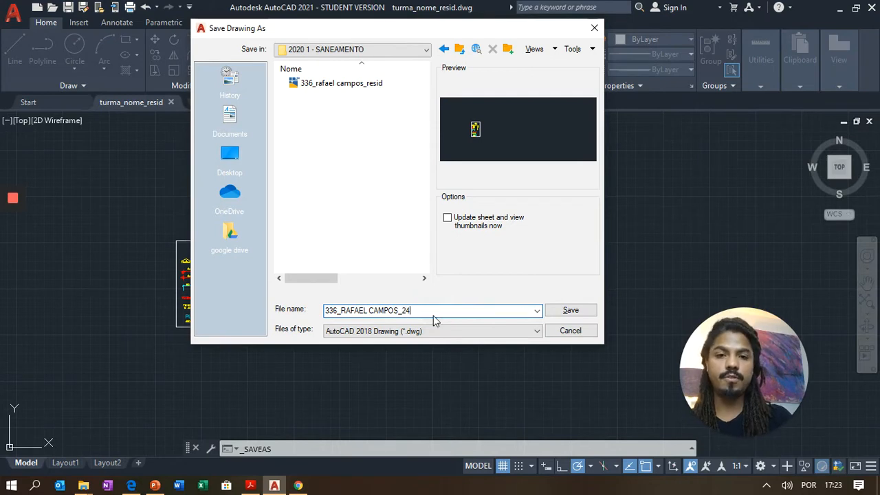
{"action": "type", "text": ".04"}
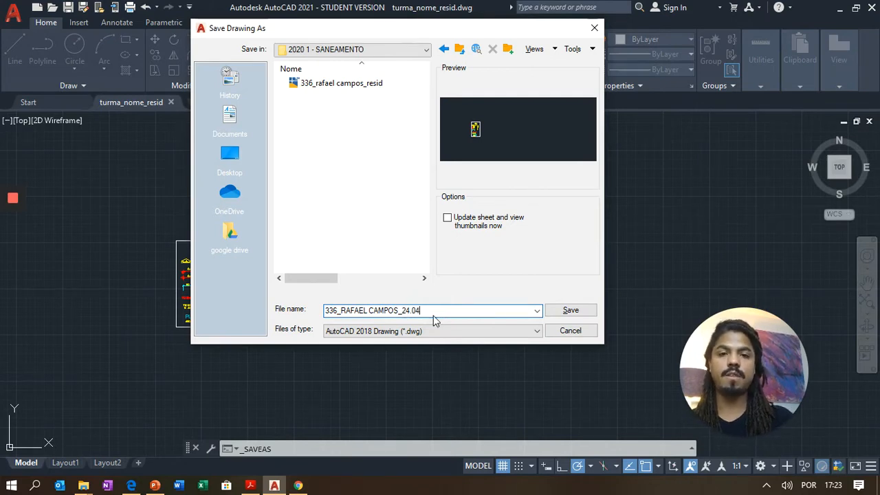
{"action": "type", "text": ".2020"}
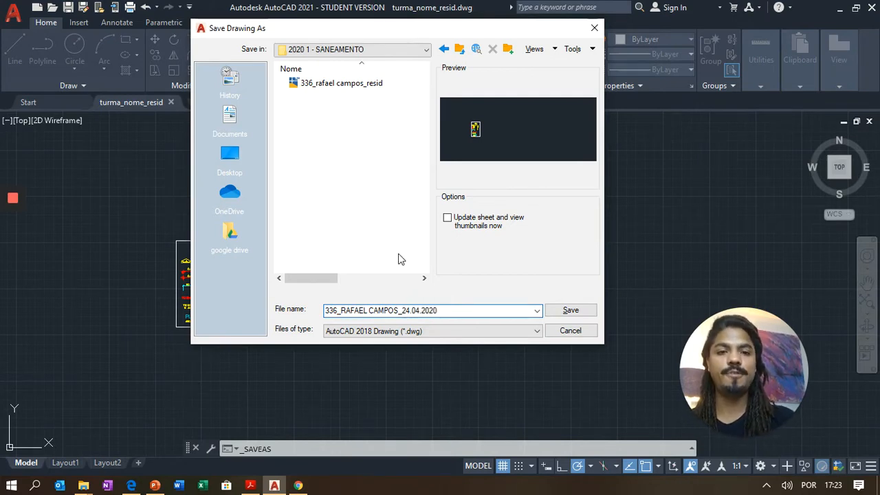
{"action": "left_click", "coordinate": [571, 310]}
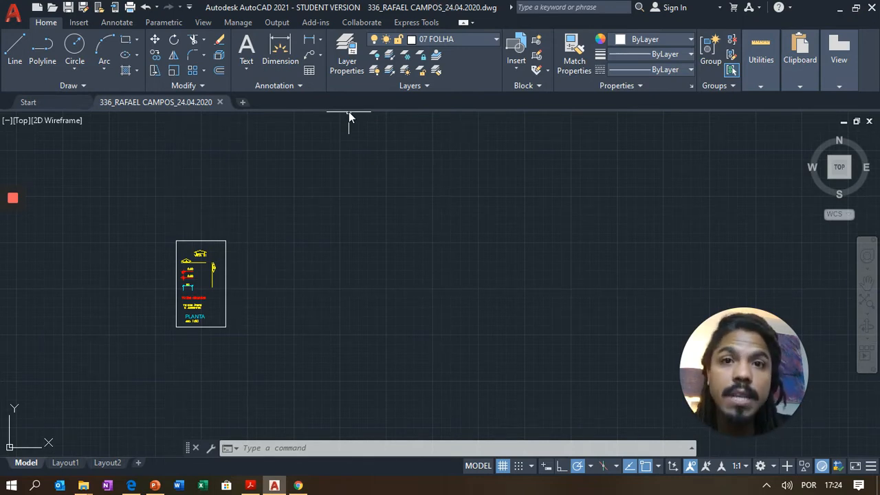
- Open the Layer Properties Manager, widen its Status column and reposition the palette
{"action": "left_click", "coordinate": [348, 52]}
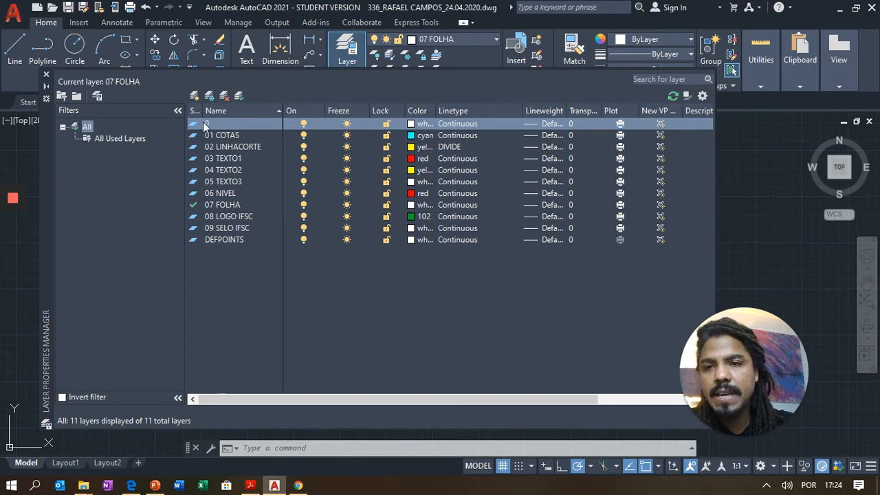
{"action": "left_click_drag", "start_coordinate": [204, 111], "coordinate": [220, 116]}
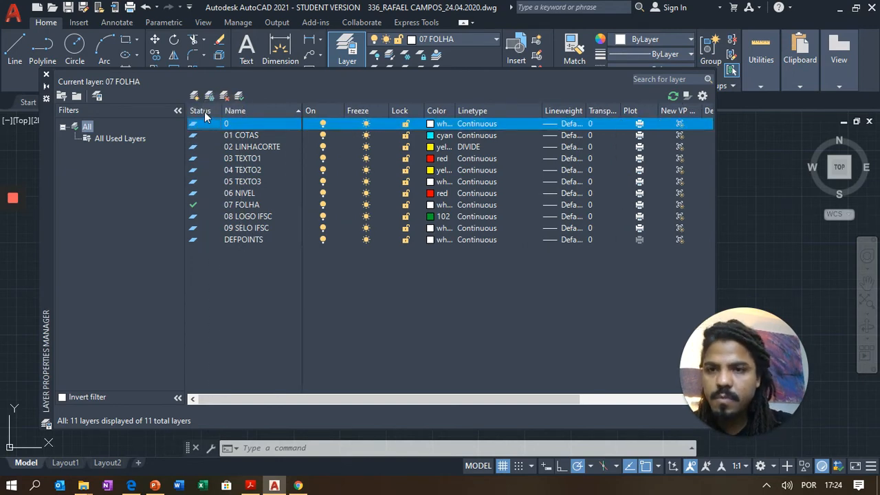
{"action": "key", "text": "ctrl"}
{"action": "key", "text": "ctrl"}
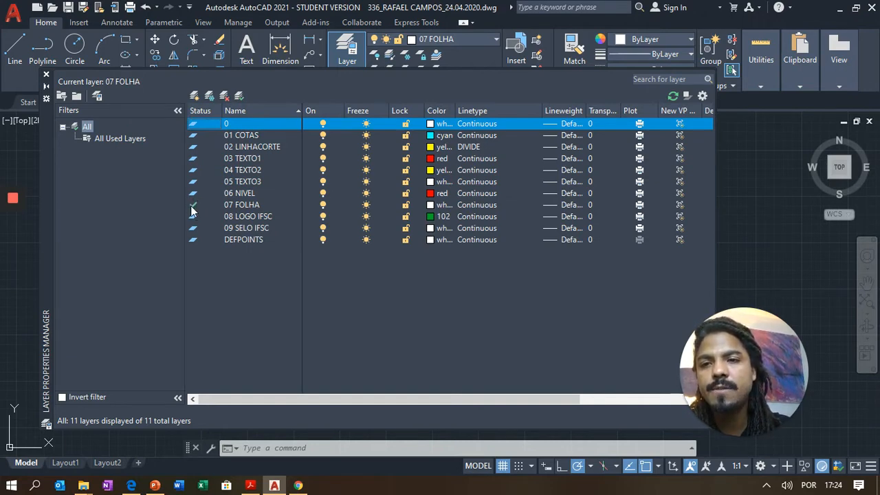
{"action": "key", "text": "ctrl"}
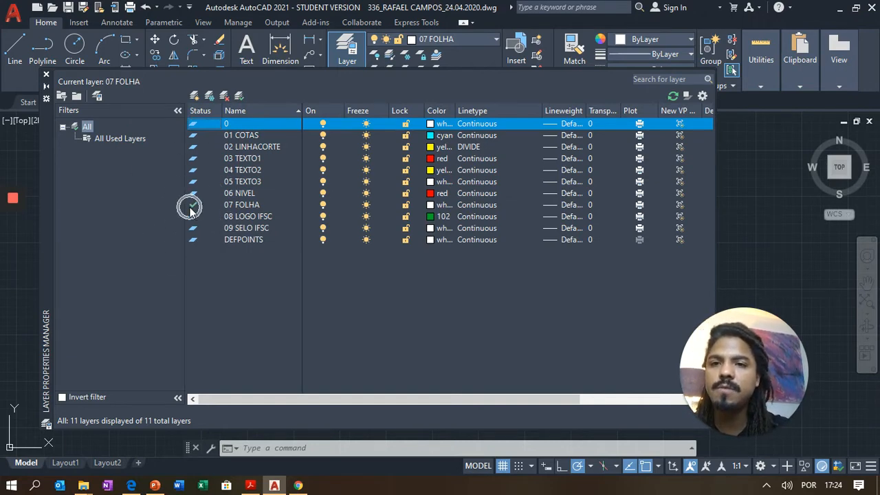
{"action": "key", "text": "ctrl"}
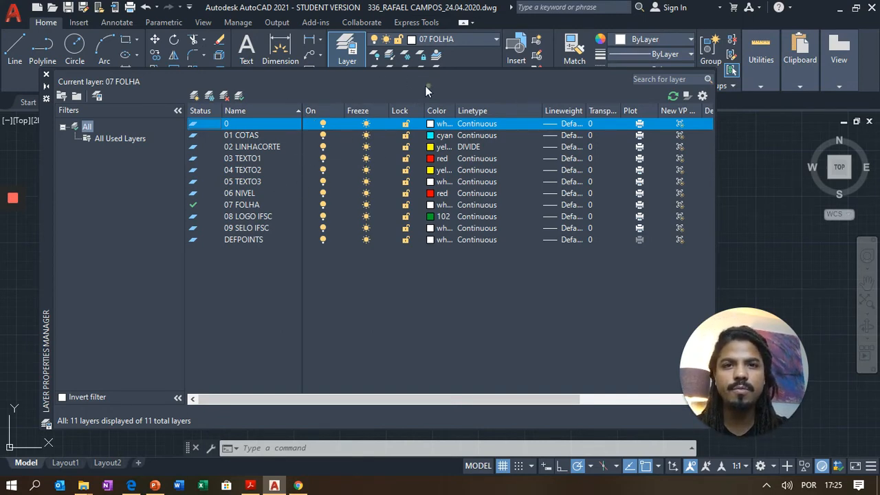
{"action": "left_click", "coordinate": [47, 184]}
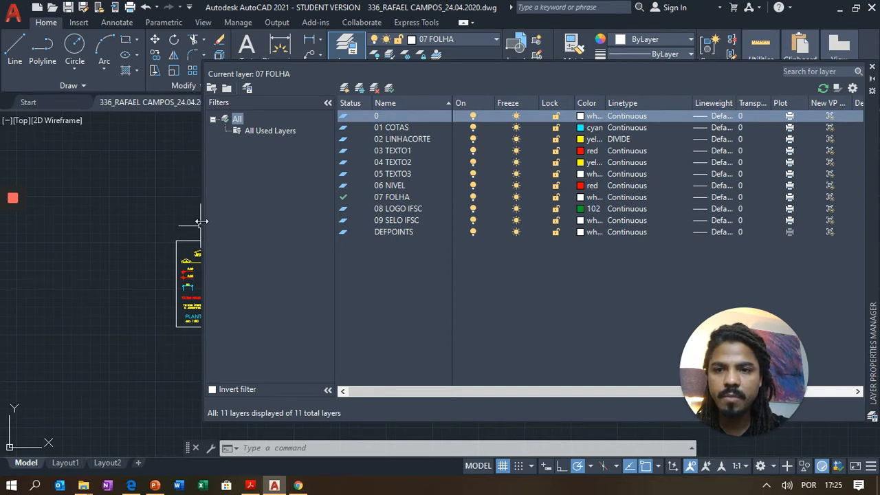
- Zoom to the legend and check the layers of the cut line, 0.00 level text and 50 dimension
{"action": "mouse_move", "coordinate": [204, 224]}
{"action": "left_mouse_down"}
{"action": "mouse_move", "coordinate": [271, 220]}
{"action": "mouse_move", "coordinate": [227, 217]}
{"action": "left_mouse_up"}
{"action": "left_click", "coordinate": [163, 237]}
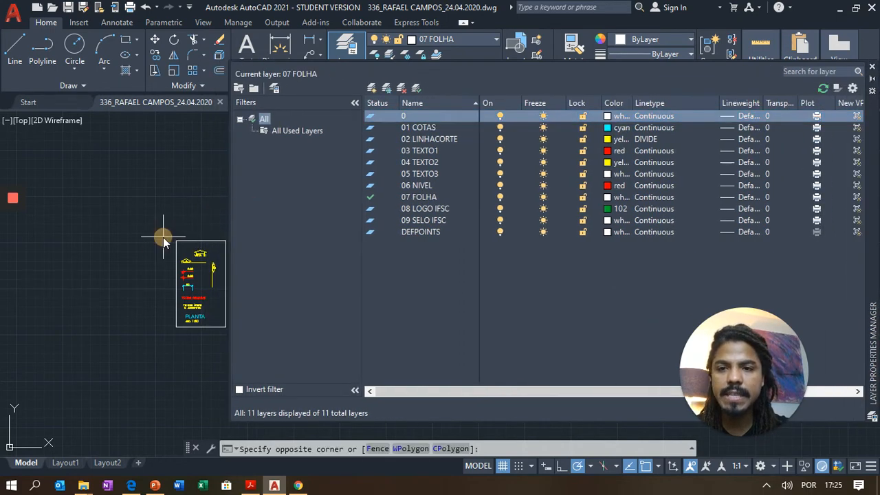
{"action": "scroll", "coordinate": [159, 240], "scroll_direction": "up", "scroll_amount": 5}
{"action": "scroll", "coordinate": [27, 148], "scroll_direction": "down", "scroll_amount": 4}
{"action": "scroll", "coordinate": [74, 197], "scroll_direction": "up", "scroll_amount": 6}
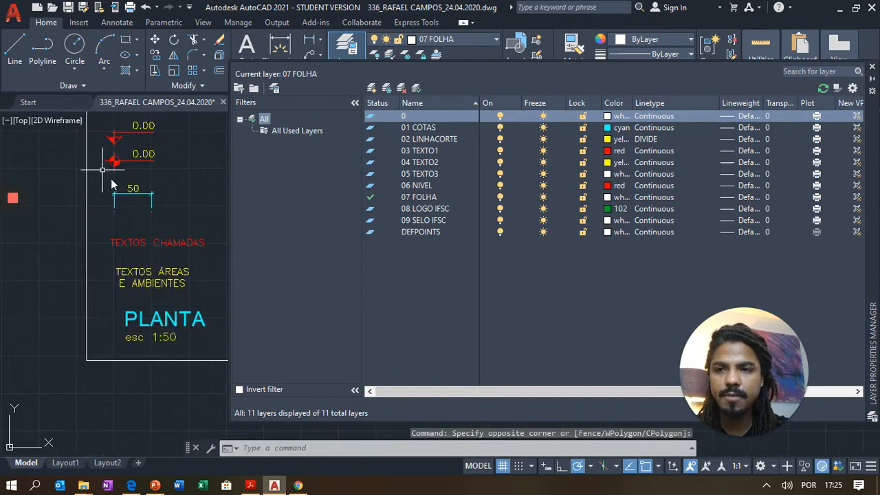
{"action": "middle_click_drag", "start_coordinate": [115, 184], "coordinate": [60, 260]}
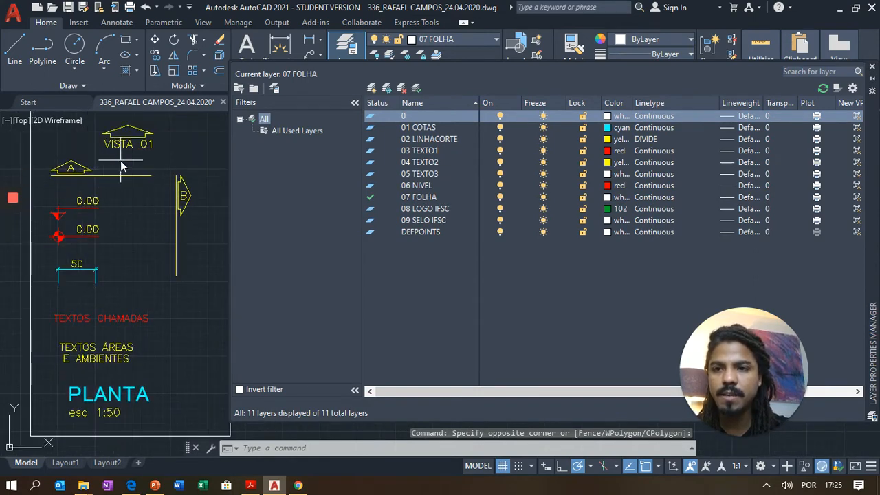
{"action": "left_click", "coordinate": [110, 176]}
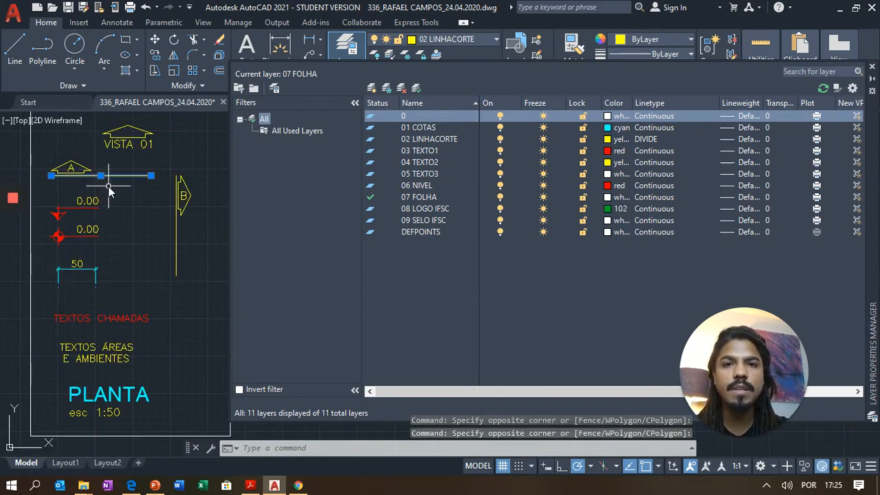
{"action": "key", "text": "Escape"}
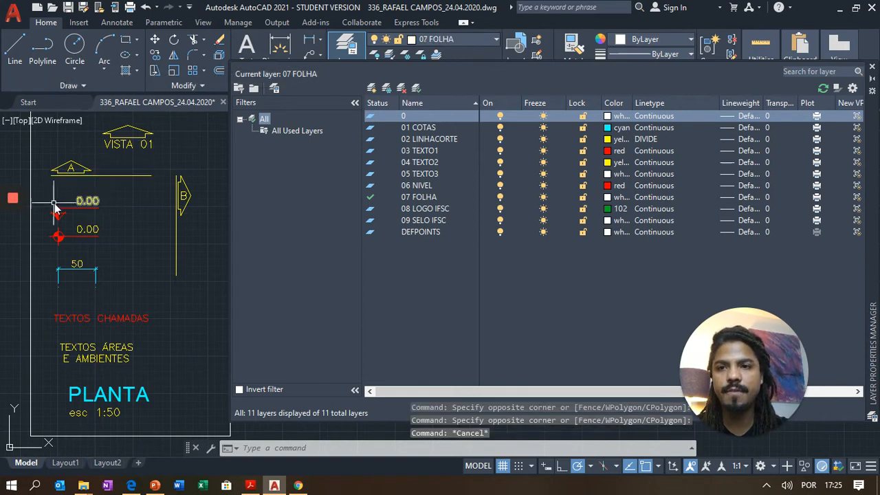
{"action": "left_click", "coordinate": [90, 202]}
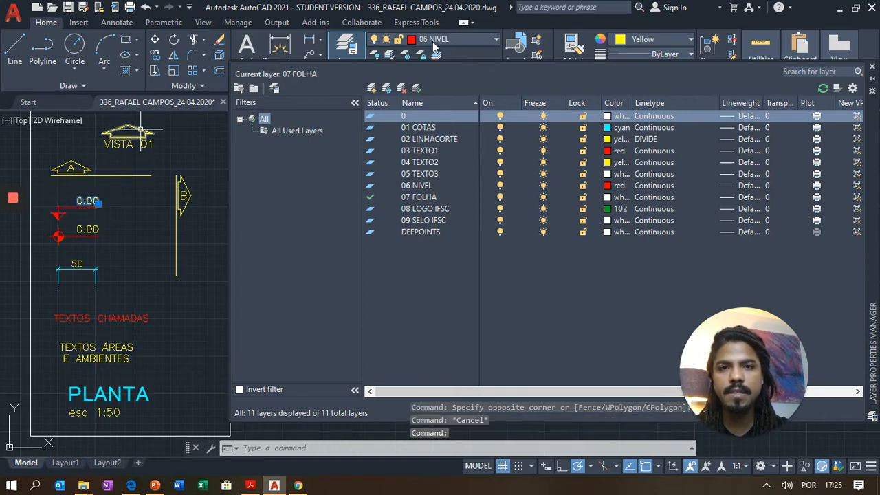
{"action": "left_click_drag", "start_coordinate": [269, 61], "coordinate": [275, 136]}
{"action": "key", "text": "Escape"}
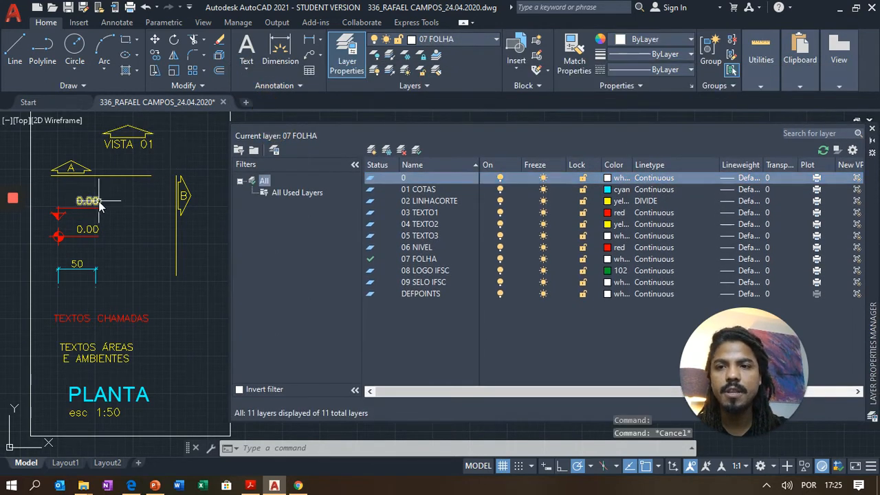
{"action": "left_click", "coordinate": [81, 262]}
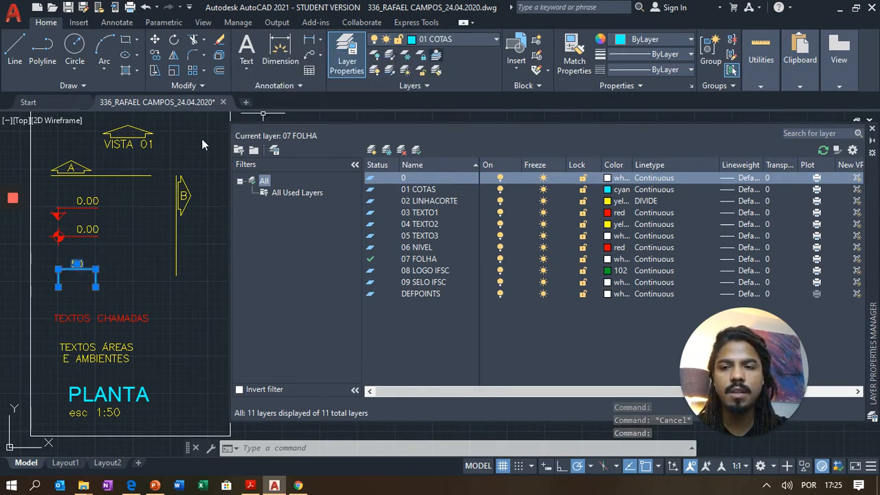
{"action": "key", "text": "Escape"}
- Confirm TEXTOS CHAMADAS sits on 03 TEXTO1, then turn off layer 04 TEXTO2
{"action": "left_click", "coordinate": [115, 320]}
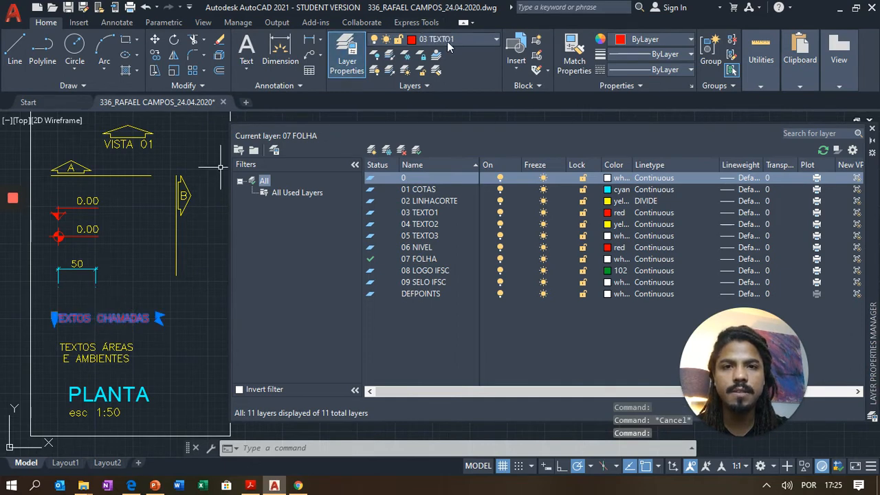
{"action": "key", "text": "Escape"}
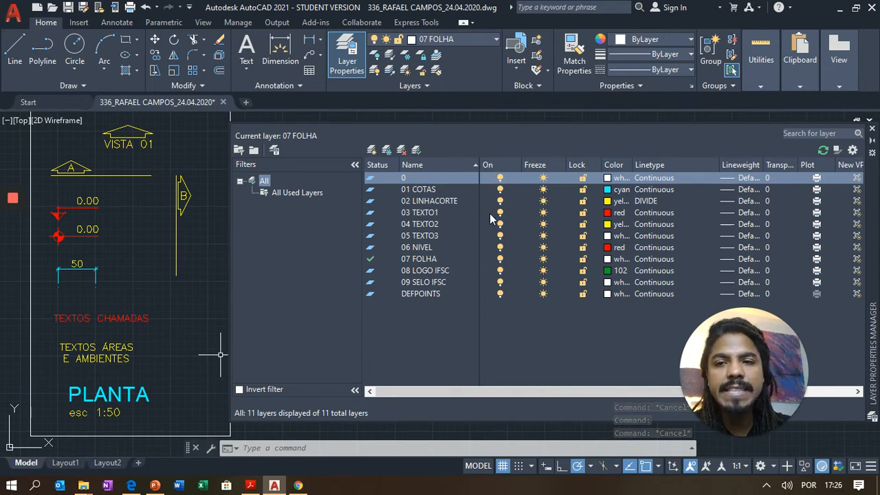
{"action": "left_click", "coordinate": [111, 318]}
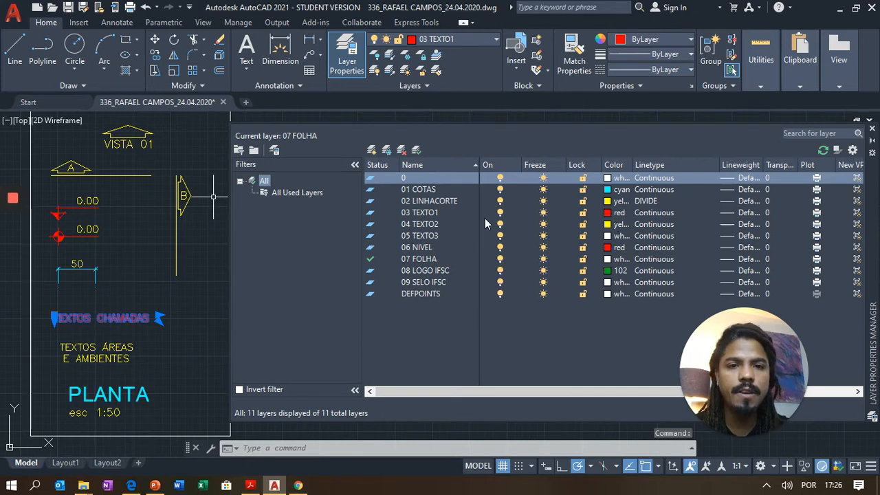
{"action": "key", "text": "Escape"}
{"action": "key", "text": "Escape"}
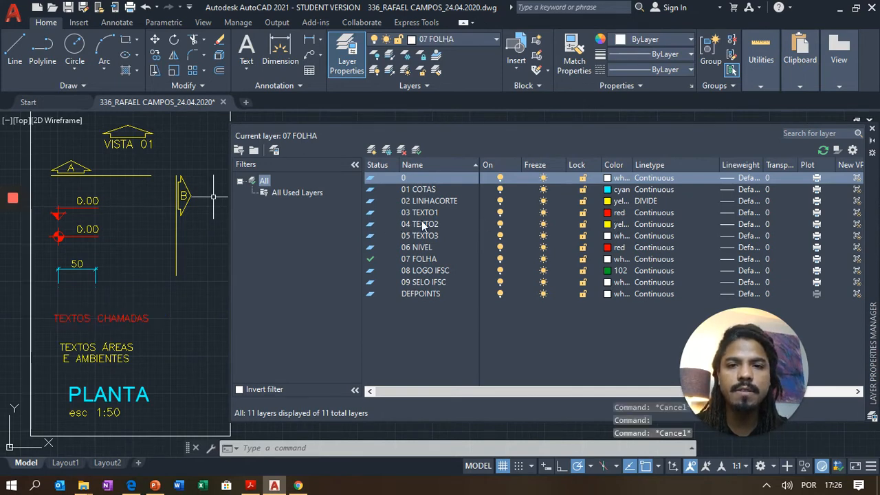
{"action": "left_click", "coordinate": [500, 224]}
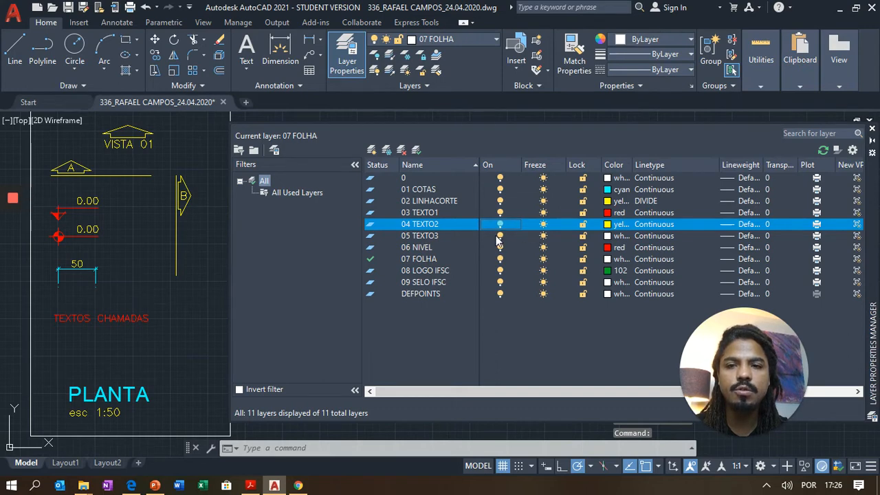
- Turn off 05 TEXTO3 and 03 TEXTO1, then switch 03, 04 and 05 TEXTO layers back on
{"action": "left_click", "coordinate": [500, 236]}
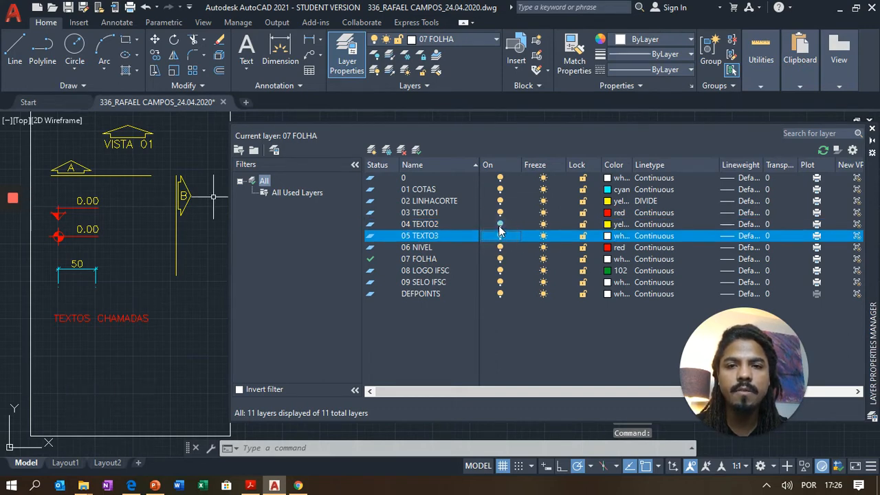
{"action": "left_click", "coordinate": [500, 212]}
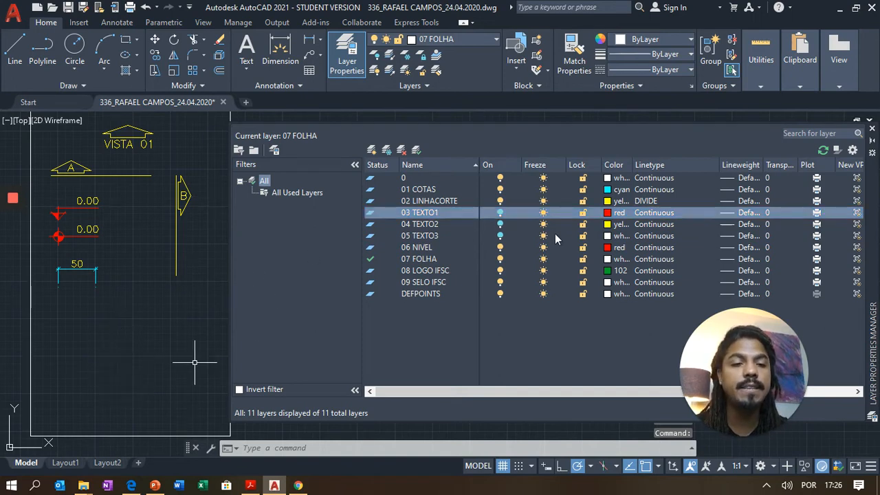
{"action": "left_click", "coordinate": [500, 212]}
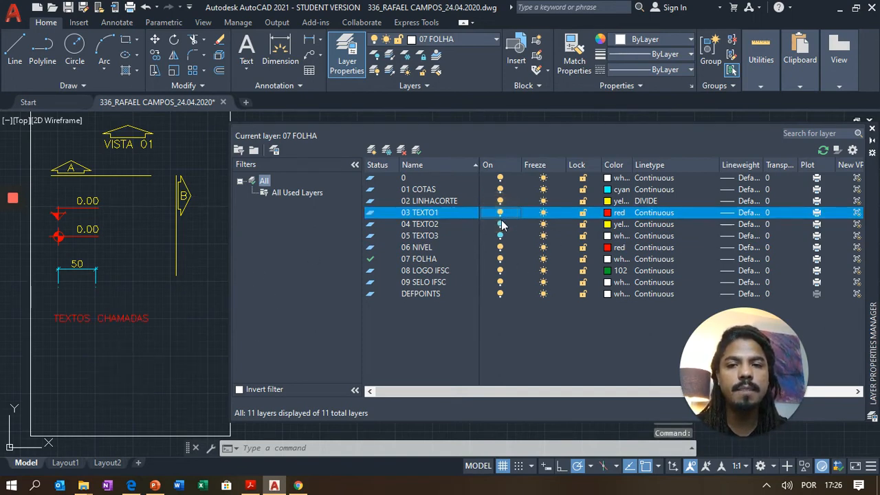
{"action": "left_click", "coordinate": [500, 224]}
{"action": "left_click", "coordinate": [499, 236]}
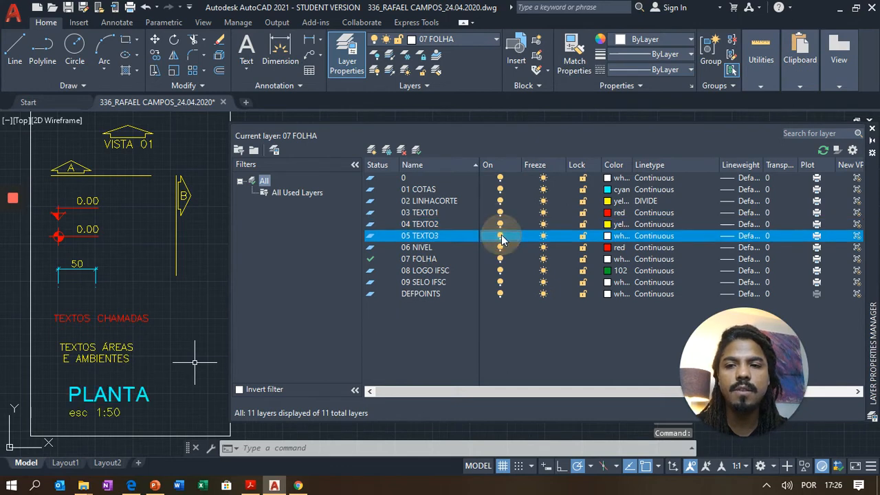
- Freeze layers 04 TEXTO2 and 05 TEXTO3, then thaw them both
{"action": "left_click", "coordinate": [544, 224]}
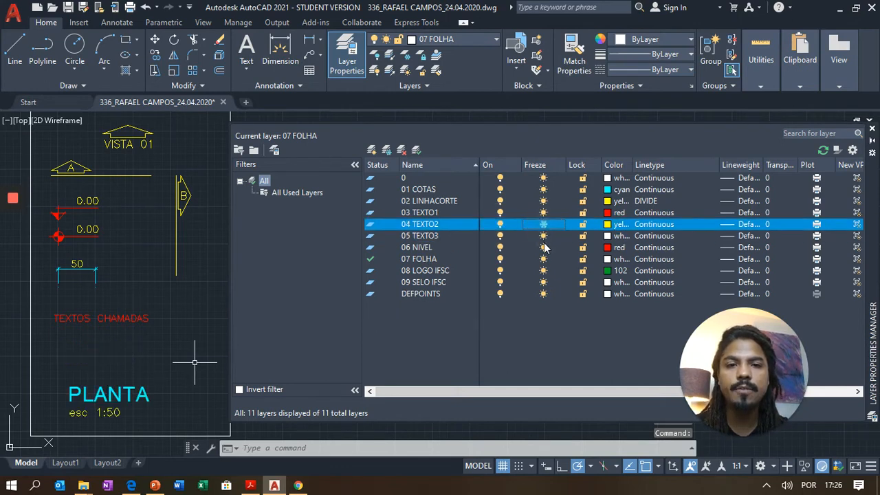
{"action": "left_click", "coordinate": [543, 236]}
{"action": "left_click", "coordinate": [543, 236]}
{"action": "left_click", "coordinate": [543, 224]}
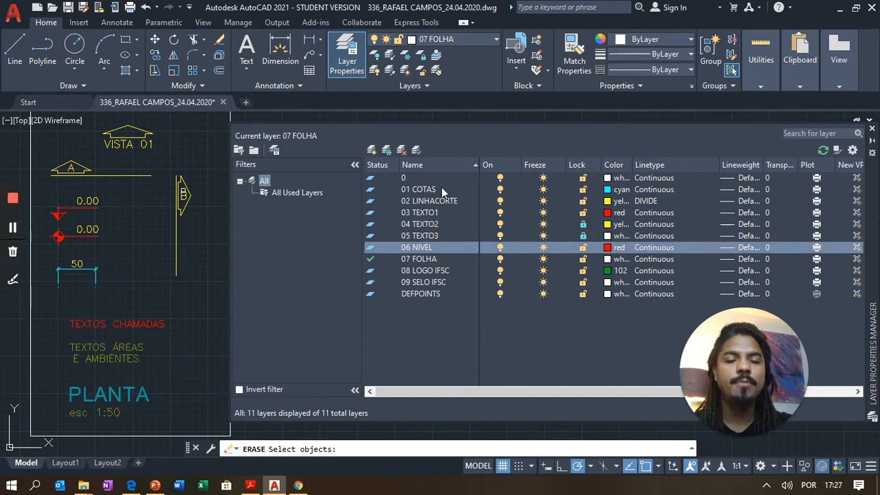
{"action": "left_click", "coordinate": [584, 224]}
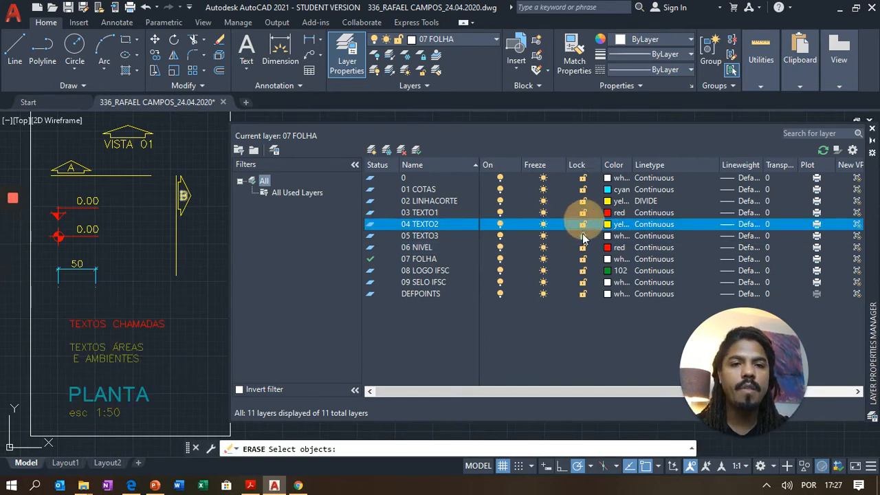
{"action": "left_click", "coordinate": [583, 236]}
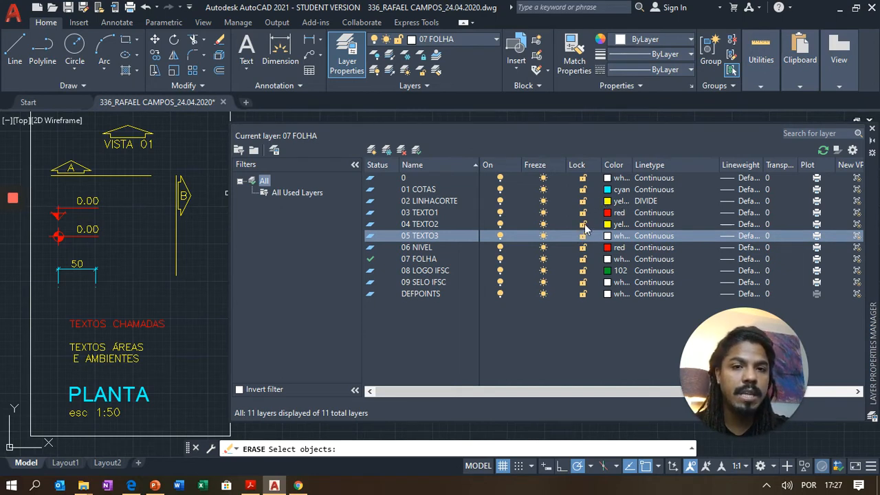
{"action": "left_click", "coordinate": [113, 324]}
{"action": "key", "text": "Return"}
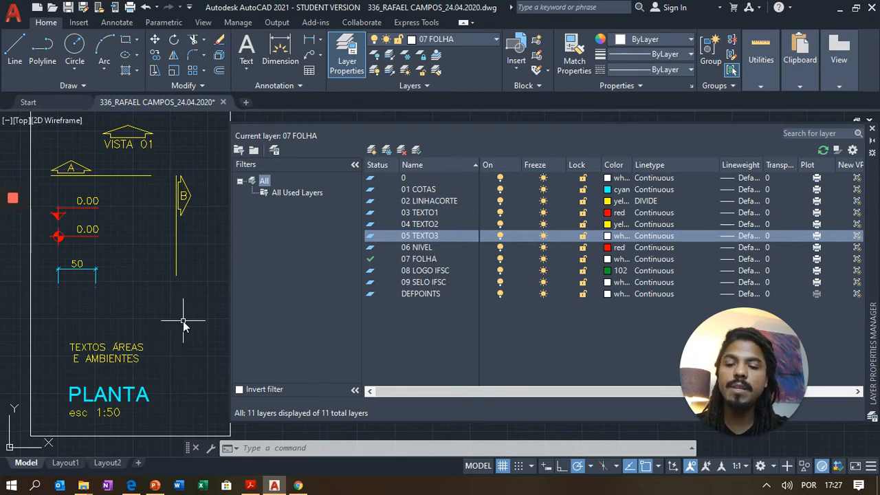
{"action": "key", "text": "ctrl+z"}
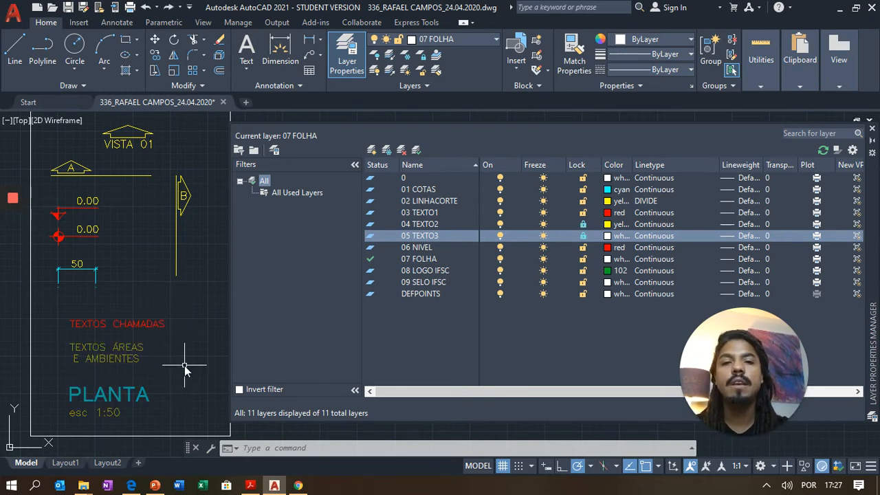
{"action": "left_click", "coordinate": [584, 224]}
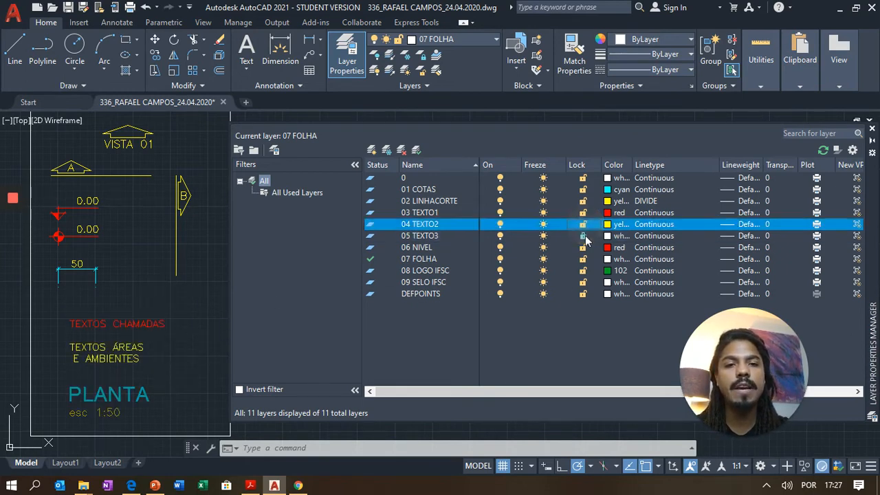
{"action": "left_click", "coordinate": [583, 236]}
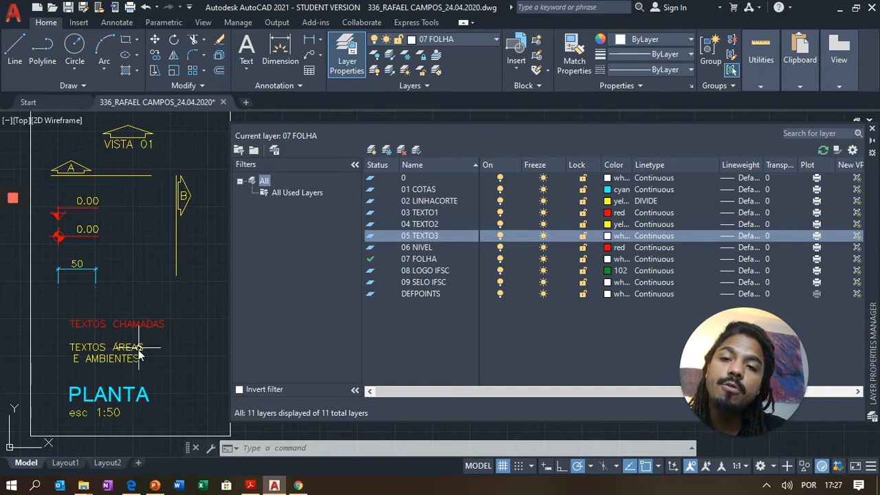
{"action": "left_click", "coordinate": [586, 235]}
{"action": "left_click", "coordinate": [584, 224]}
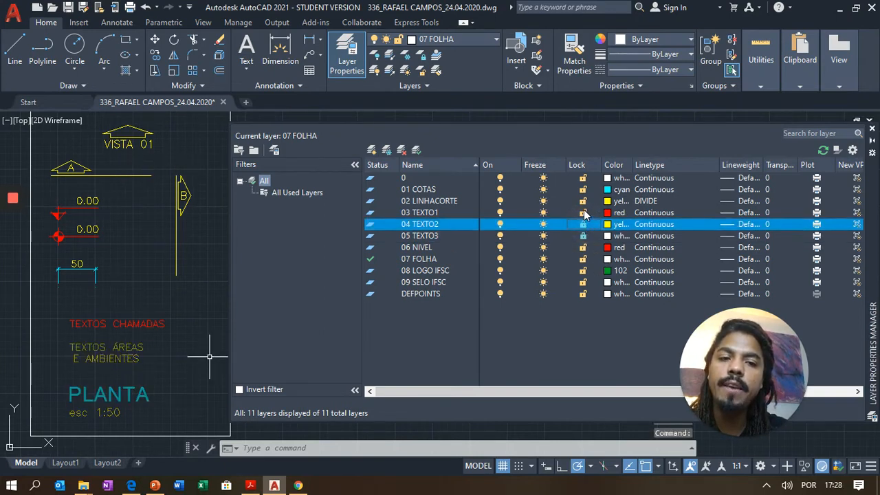
{"action": "left_click", "coordinate": [583, 213]}
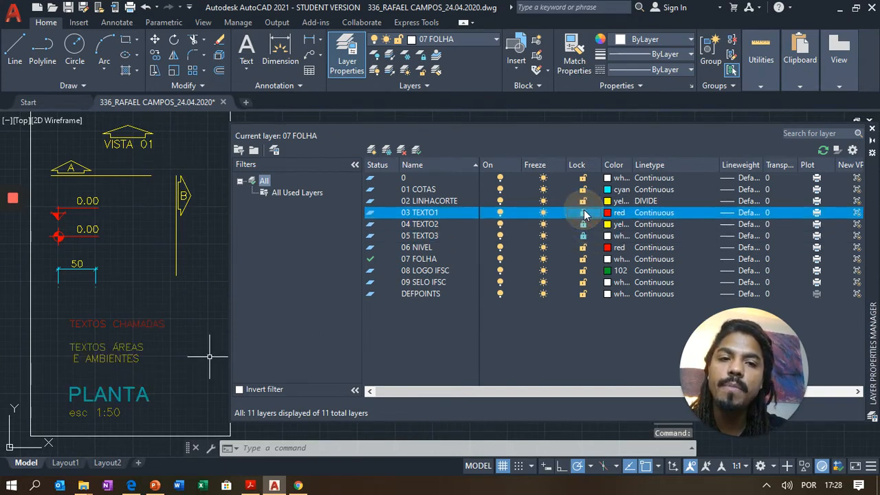
{"action": "left_click", "coordinate": [129, 323]}
{"action": "key", "text": "Delete"}
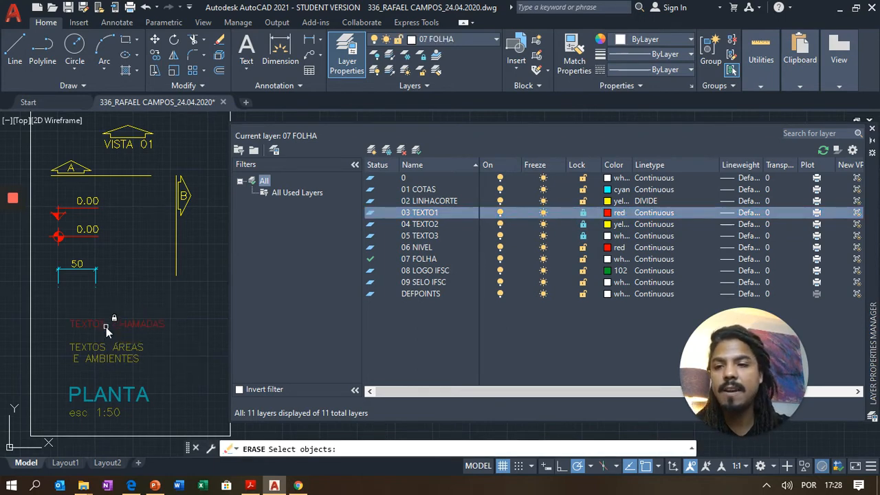
{"action": "left_click", "coordinate": [99, 326]}
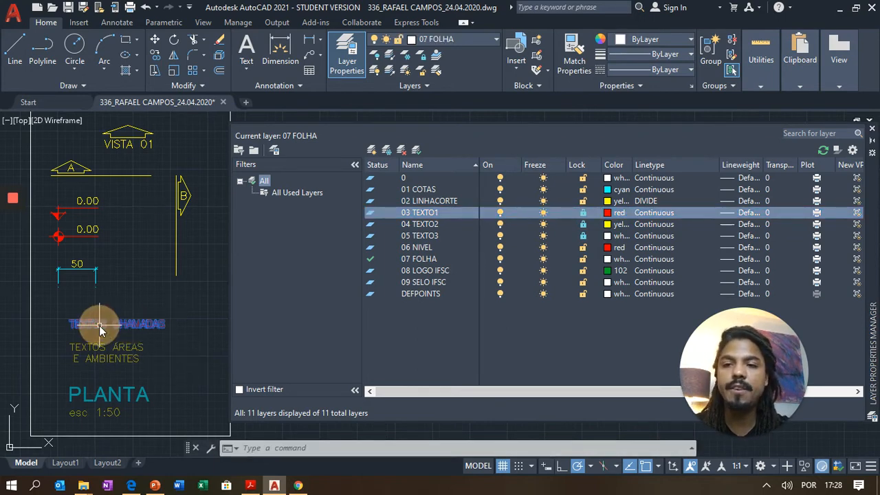
{"action": "left_click", "coordinate": [94, 358]}
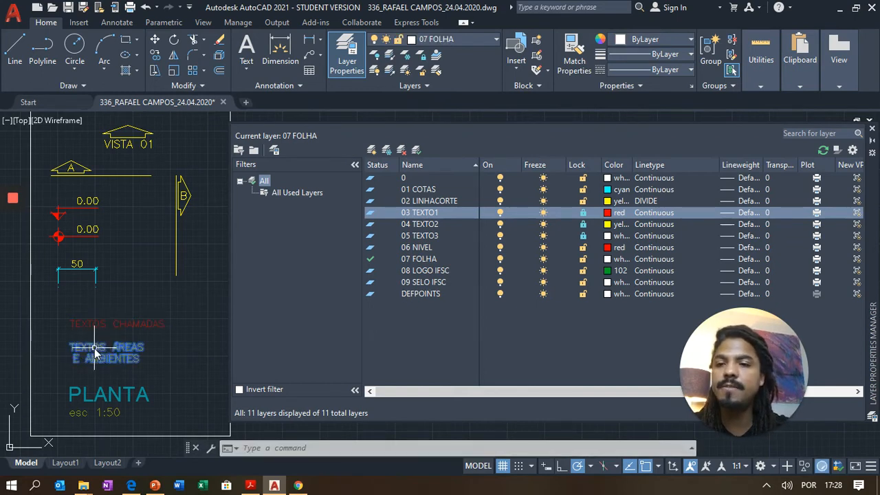
{"action": "left_click", "coordinate": [93, 392]}
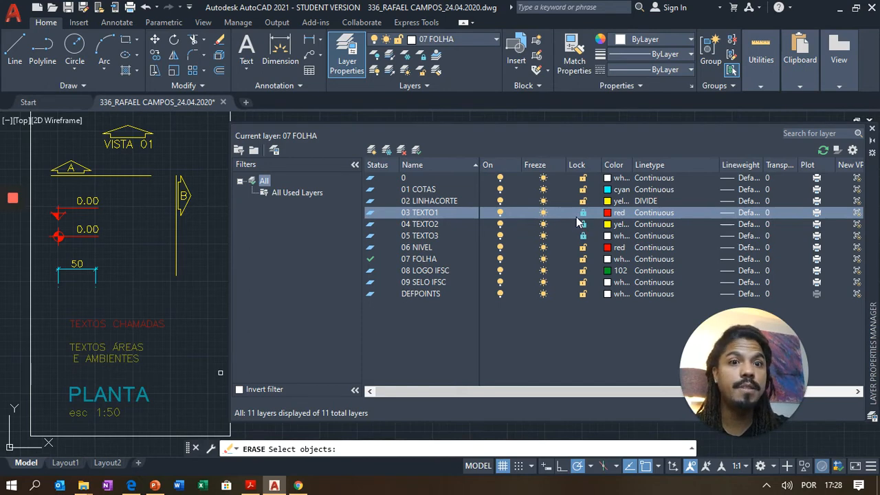
{"action": "left_click", "coordinate": [583, 224]}
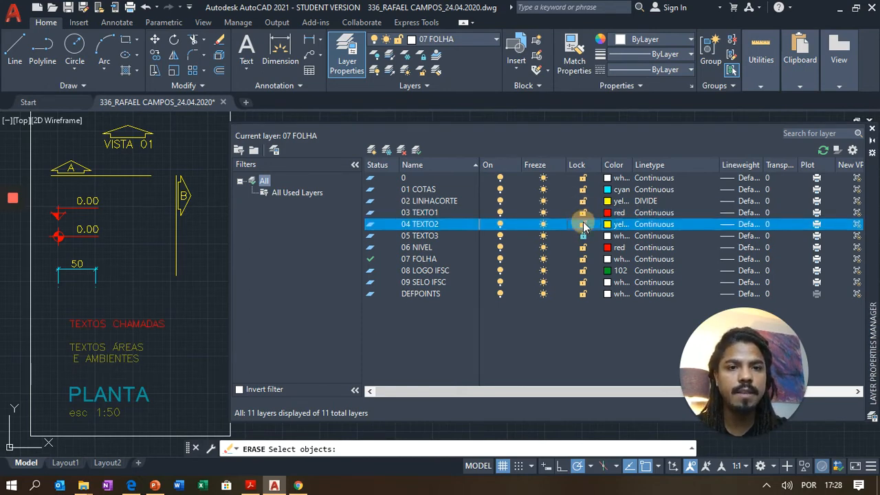
{"action": "left_click", "coordinate": [583, 236]}
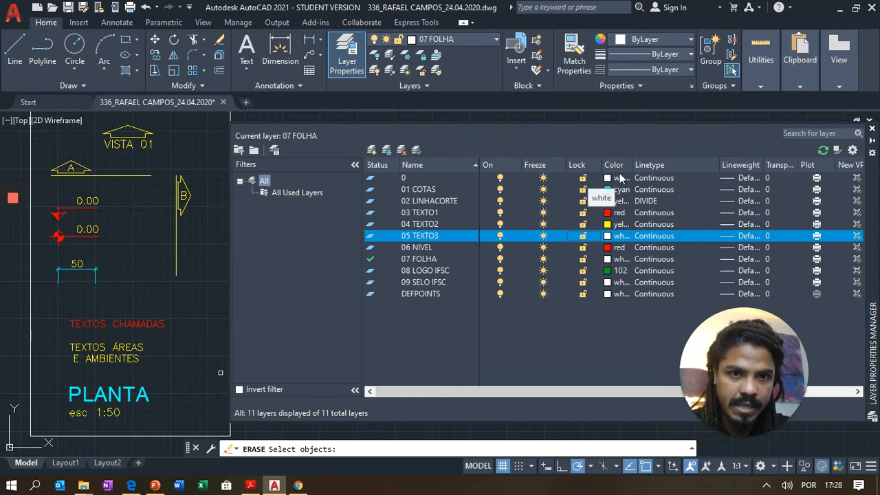
{"action": "left_click", "coordinate": [617, 236]}
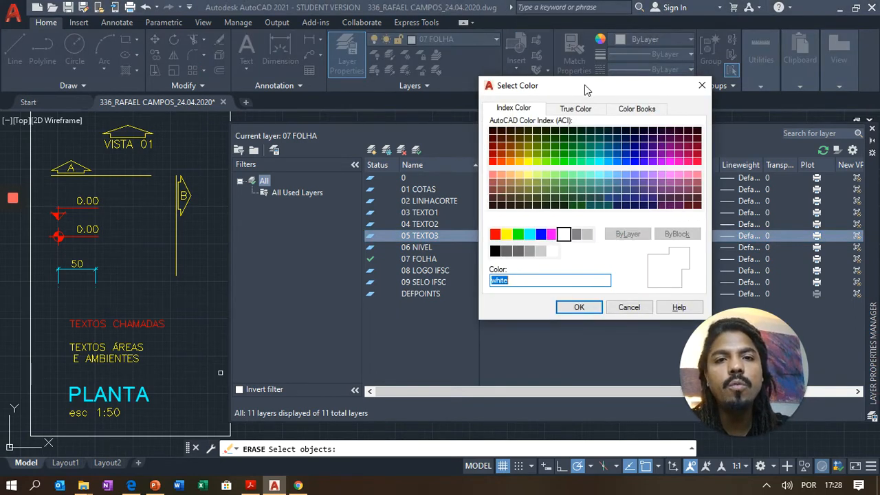
{"action": "left_click_drag", "start_coordinate": [584, 84], "coordinate": [536, 74]}
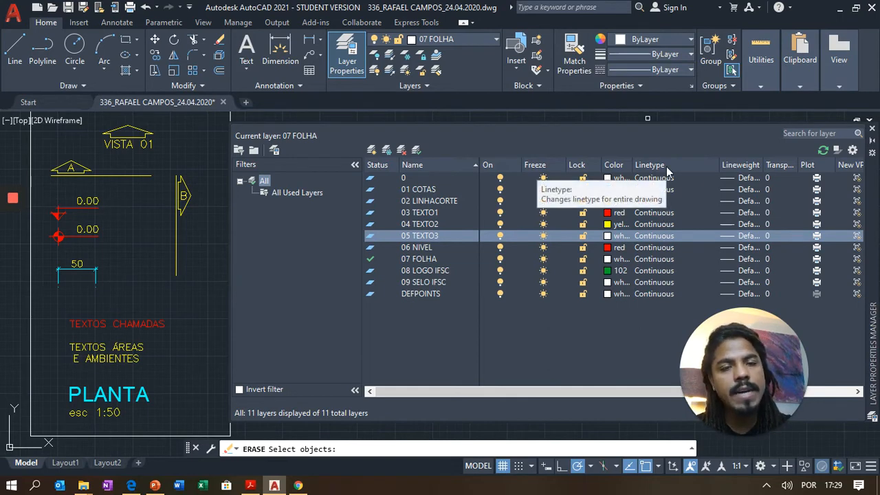
{"action": "left_click", "coordinate": [647, 236]}
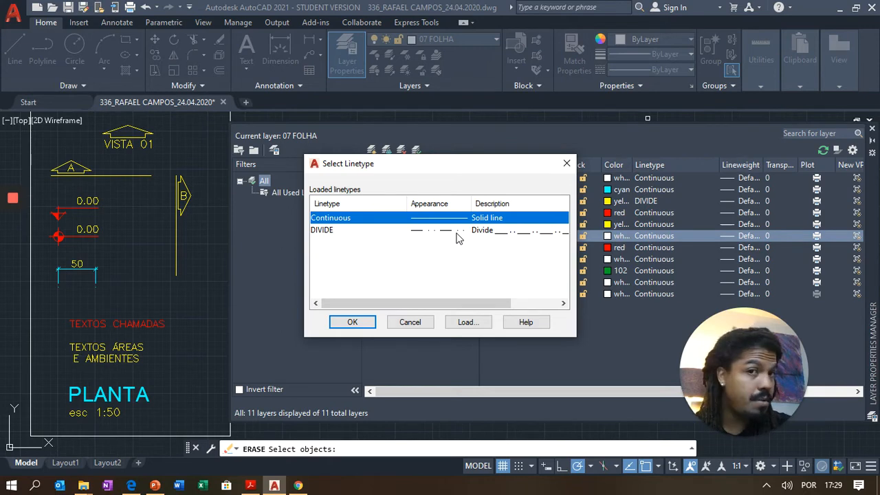
{"action": "left_click", "coordinate": [479, 324]}
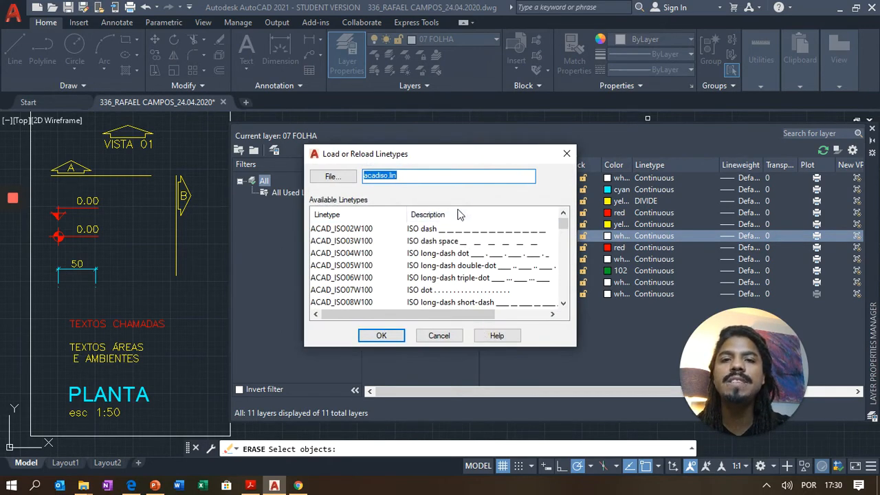
{"action": "scroll", "coordinate": [463, 256], "scroll_direction": "down", "scroll_amount": 2}
{"action": "scroll", "coordinate": [464, 256], "scroll_direction": "down", "scroll_amount": 4}
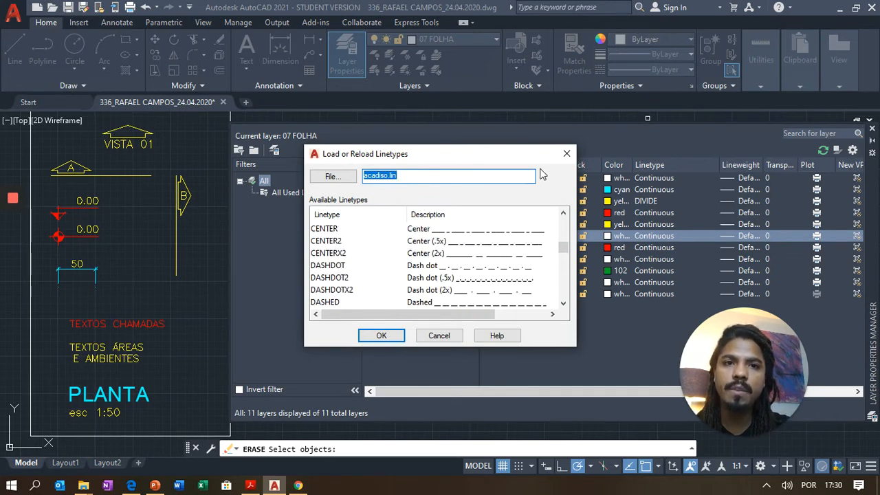
{"action": "left_click", "coordinate": [566, 153]}
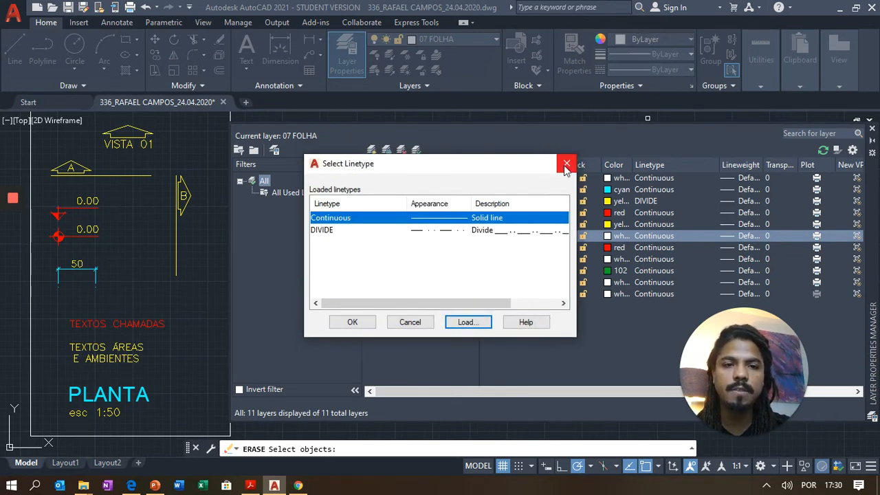
{"action": "left_click", "coordinate": [567, 164]}
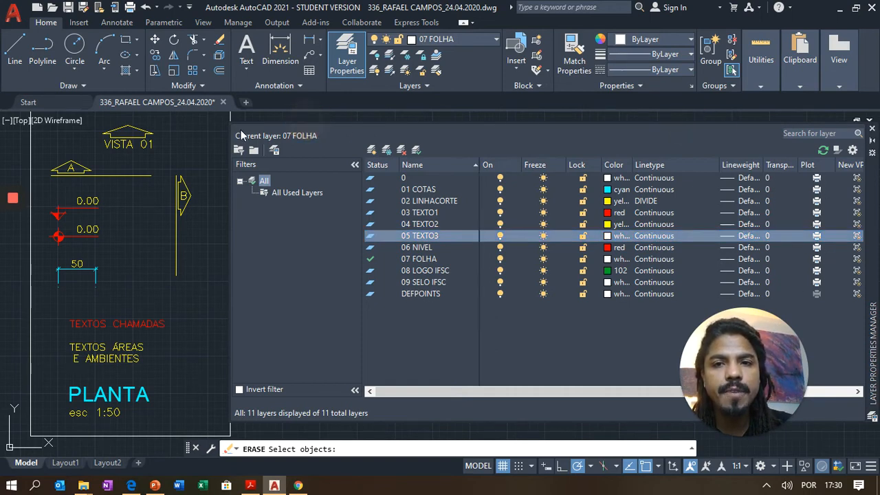
{"action": "left_click_drag", "start_coordinate": [227, 128], "coordinate": [171, 128]}
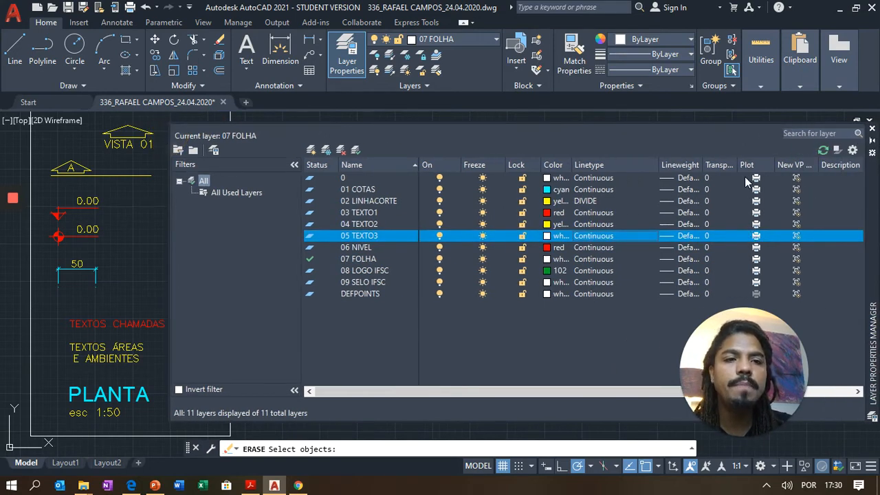
{"action": "left_click", "coordinate": [756, 236]}
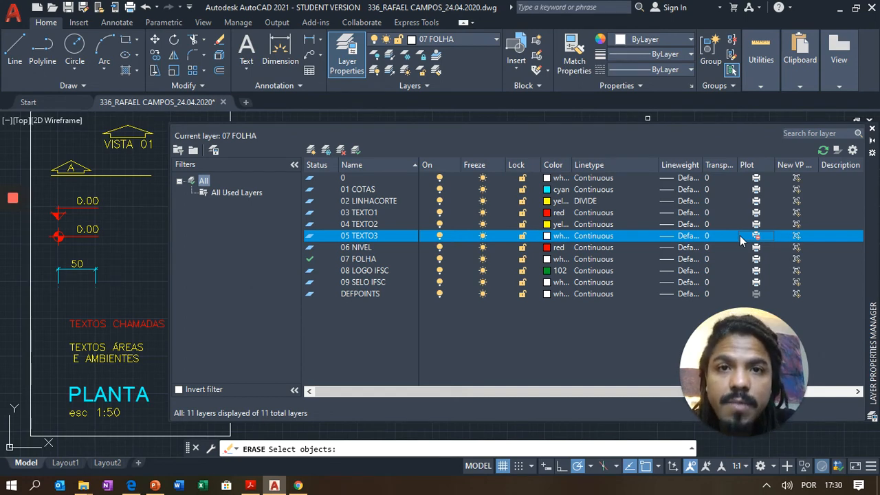
{"action": "left_click", "coordinate": [756, 236]}
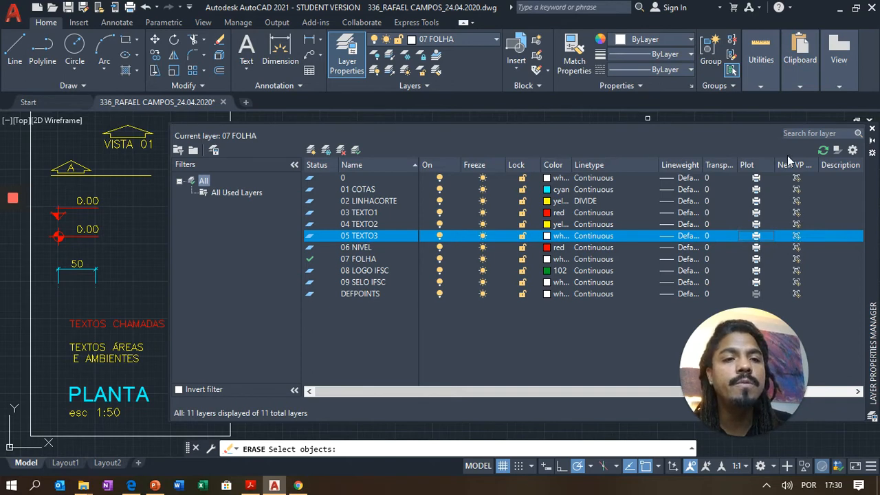
{"action": "left_click", "coordinate": [796, 237]}
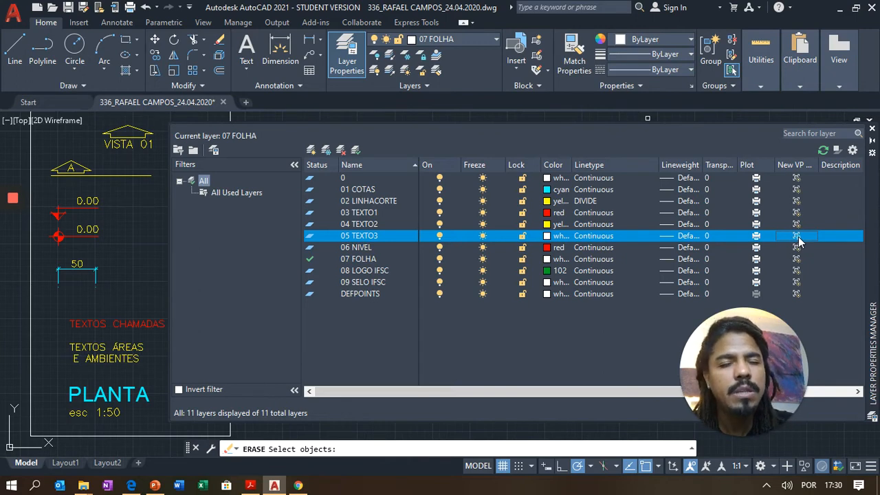
{"action": "left_click", "coordinate": [798, 238]}
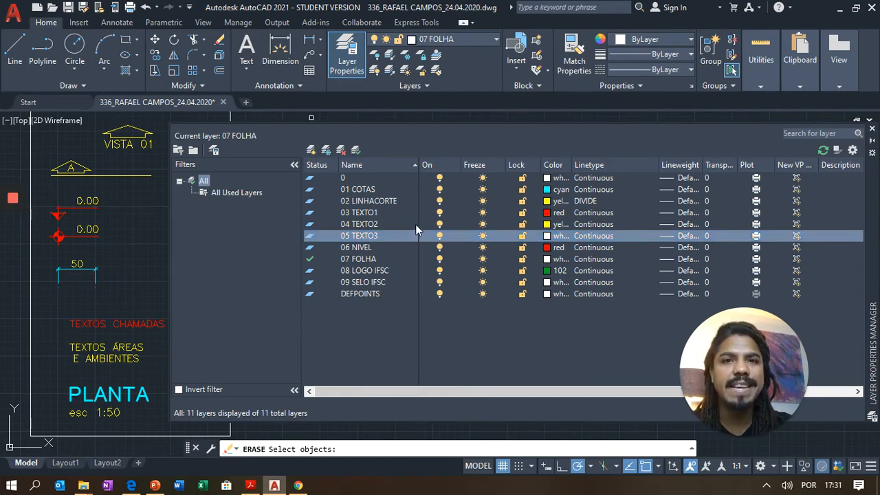
{"action": "mouse_move", "coordinate": [167, 219]}
{"action": "left_mouse_down"}
{"action": "mouse_move", "coordinate": [295, 212]}
{"action": "mouse_move", "coordinate": [235, 203]}
{"action": "left_mouse_up"}
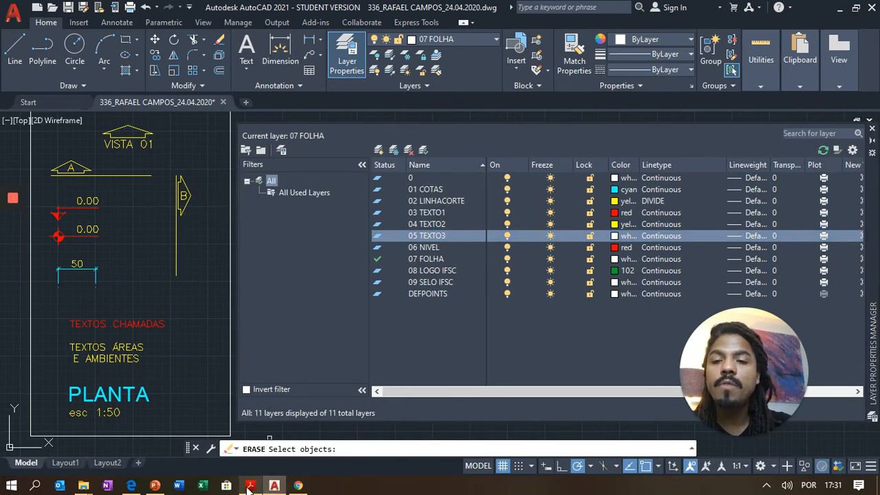
- Bring up the handout in Acrobat Reader, dismiss the snapshot notice and scroll to the layer table
{"action": "left_click", "coordinate": [249, 486]}
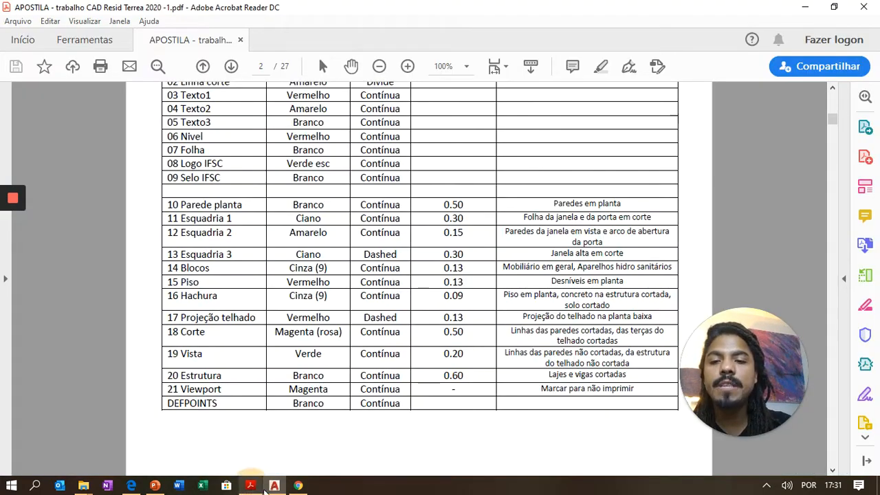
{"action": "left_click", "coordinate": [411, 244]}
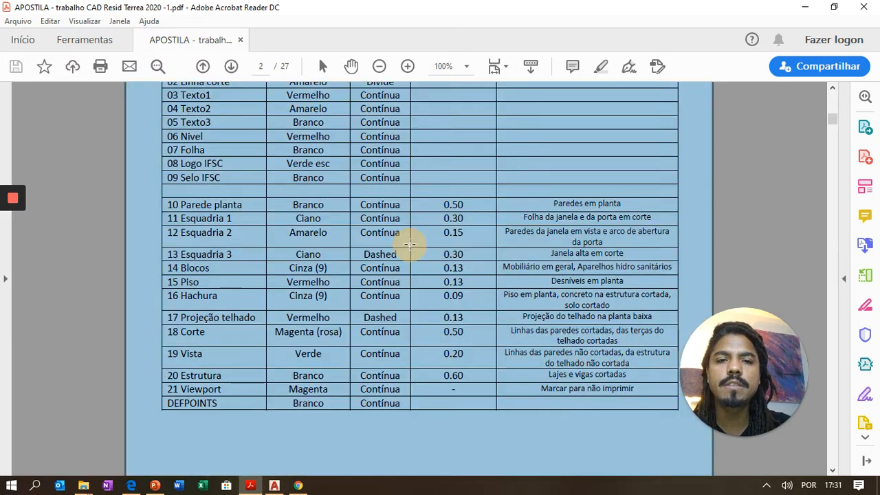
{"action": "left_click", "coordinate": [568, 273]}
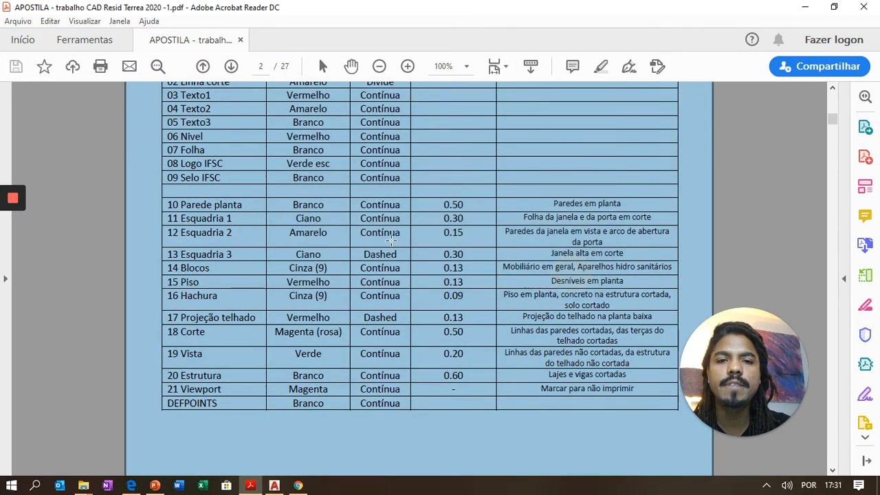
{"action": "scroll", "coordinate": [343, 247], "scroll_direction": "up", "scroll_amount": 3}
{"action": "scroll", "coordinate": [343, 248], "scroll_direction": "down", "scroll_amount": 2}
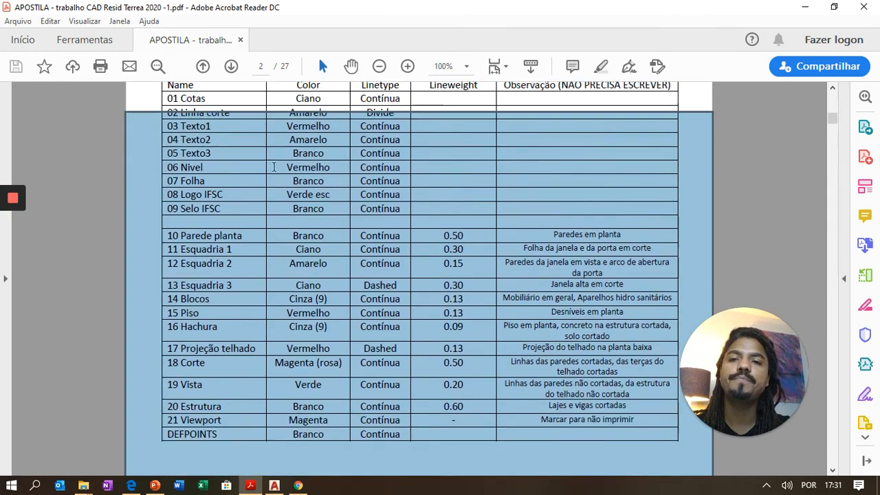
{"action": "key", "text": "Escape"}
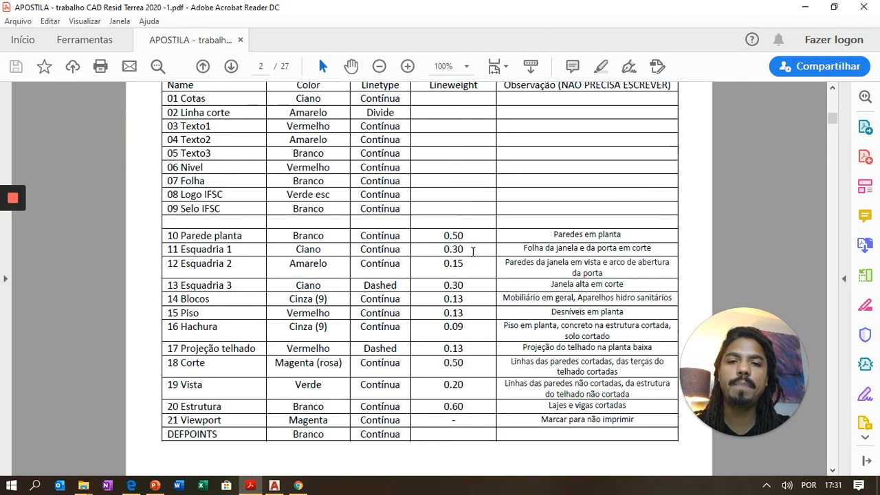
{"action": "scroll", "coordinate": [478, 249], "scroll_direction": "up", "scroll_amount": 2, "text": "ctrl"}
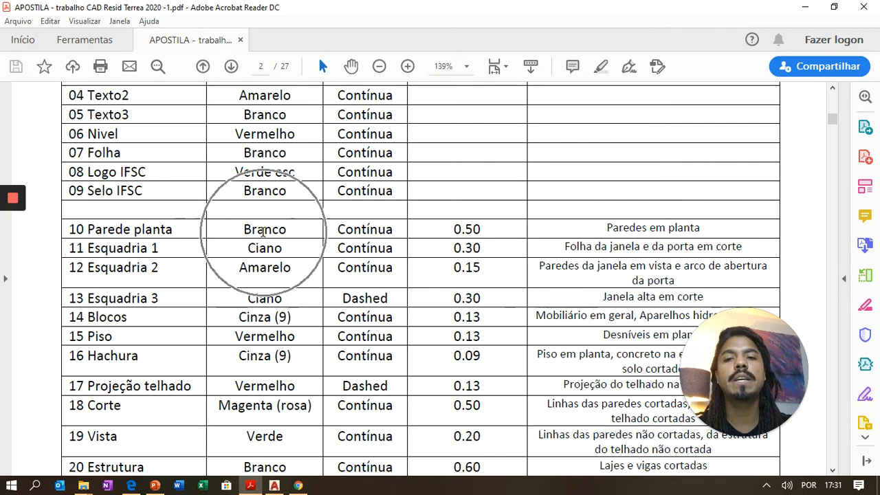
- Point out row 10 Parede planta: Branco colour, 0.50 lineweight and 'Paredes em planta' description
{"action": "left_click", "coordinate": [372, 230]}
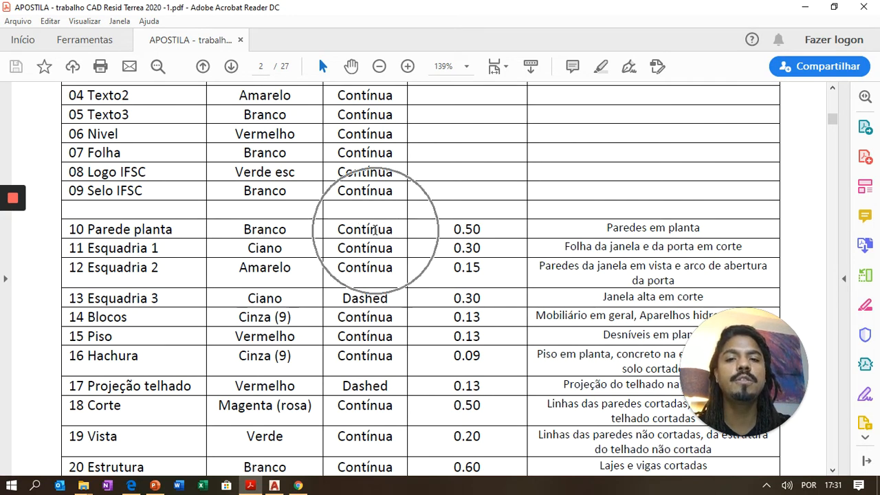
{"action": "scroll", "coordinate": [473, 229], "scroll_direction": "up", "scroll_amount": 3}
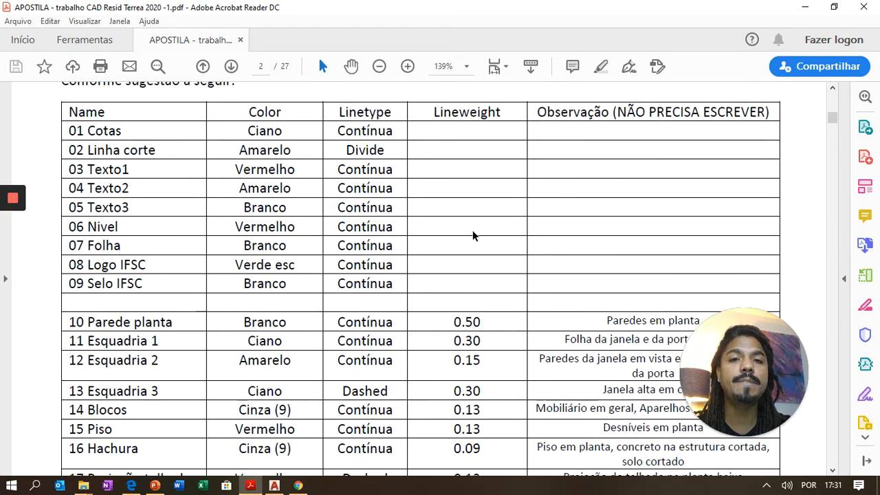
{"action": "left_click", "coordinate": [474, 320]}
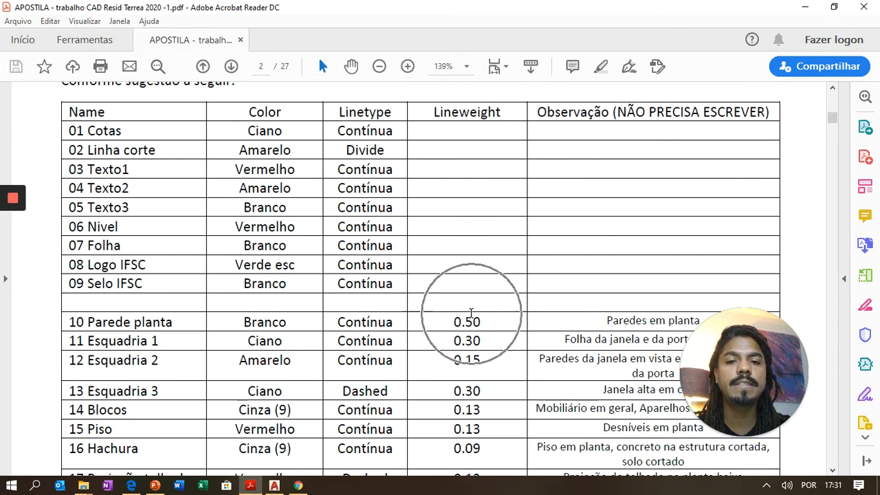
{"action": "left_click", "coordinate": [473, 320]}
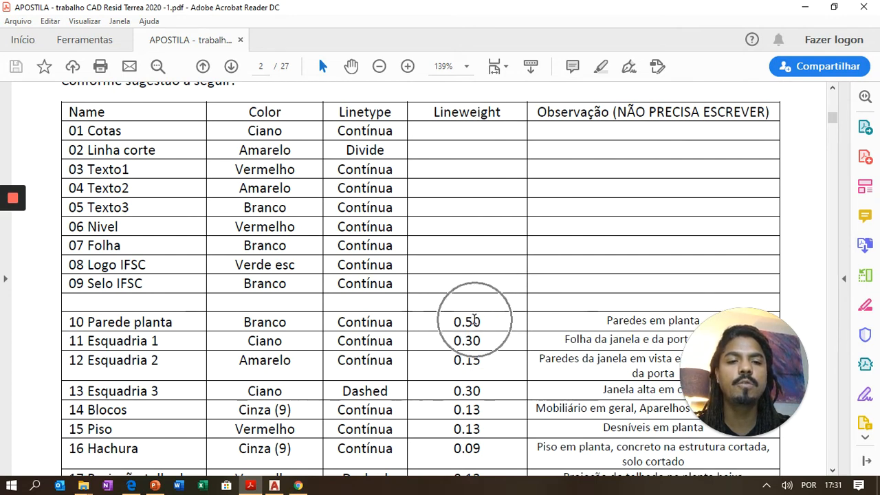
{"action": "scroll", "coordinate": [488, 296], "scroll_direction": "down", "scroll_amount": 1}
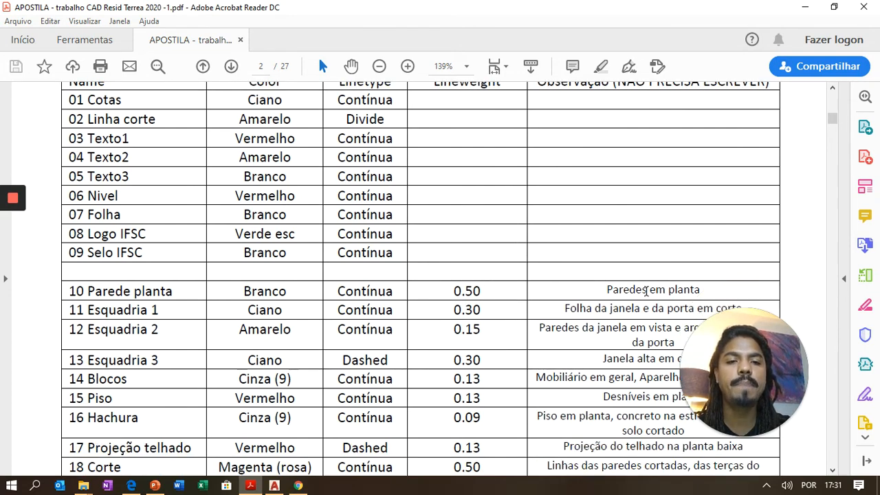
{"action": "left_click", "coordinate": [629, 288]}
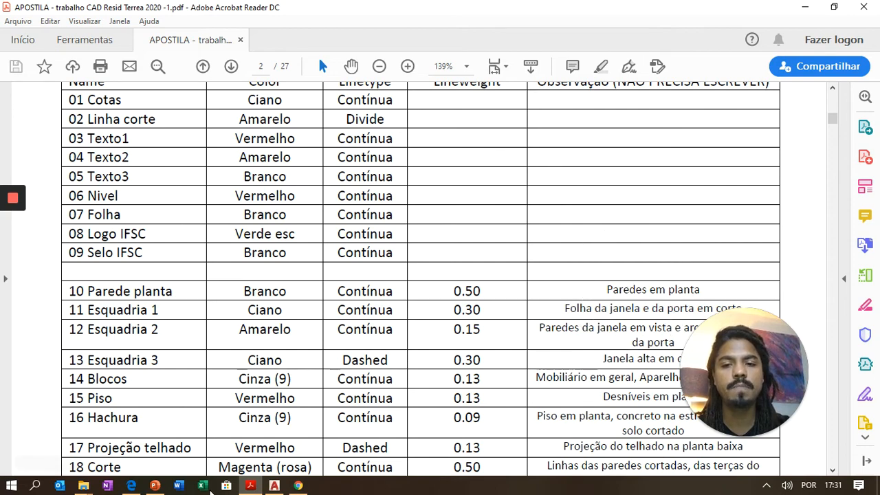
- Back in AutoCAD's layer manager, add a new layer named 10 PAREDE
{"action": "left_click", "coordinate": [274, 485]}
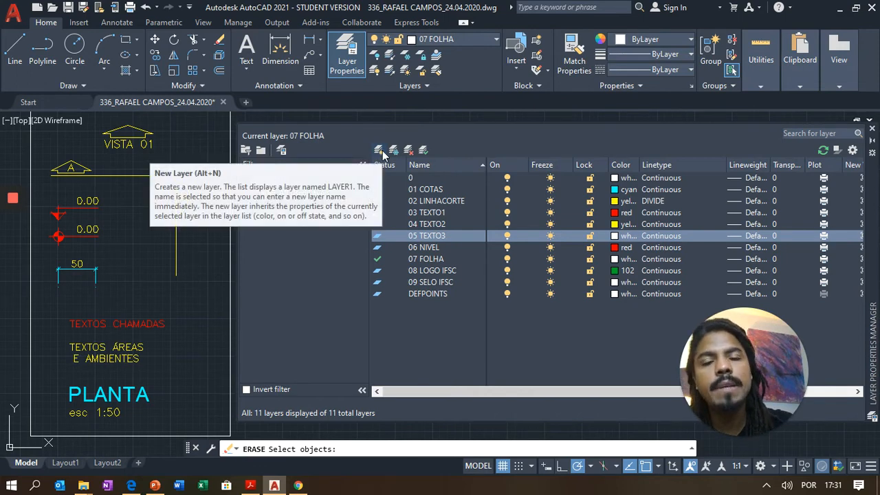
{"action": "left_click", "coordinate": [379, 151]}
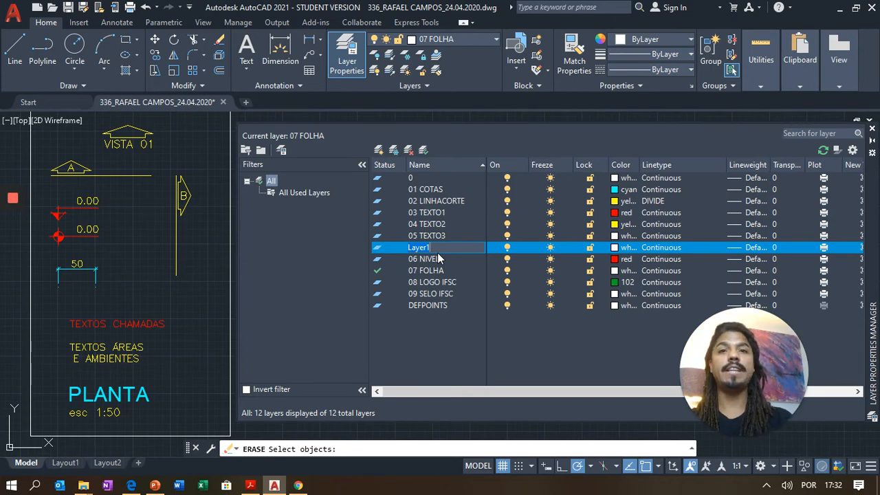
{"action": "type", "text": "10 PA"}
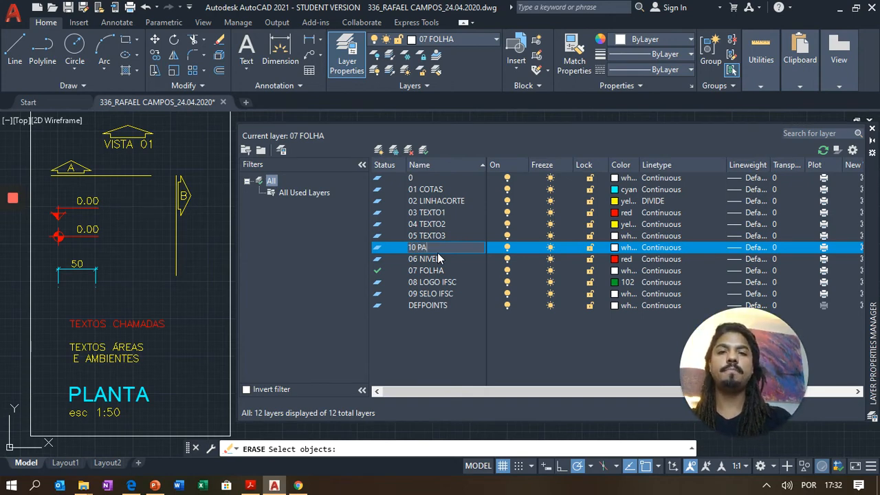
{"action": "type", "text": "REDE"}
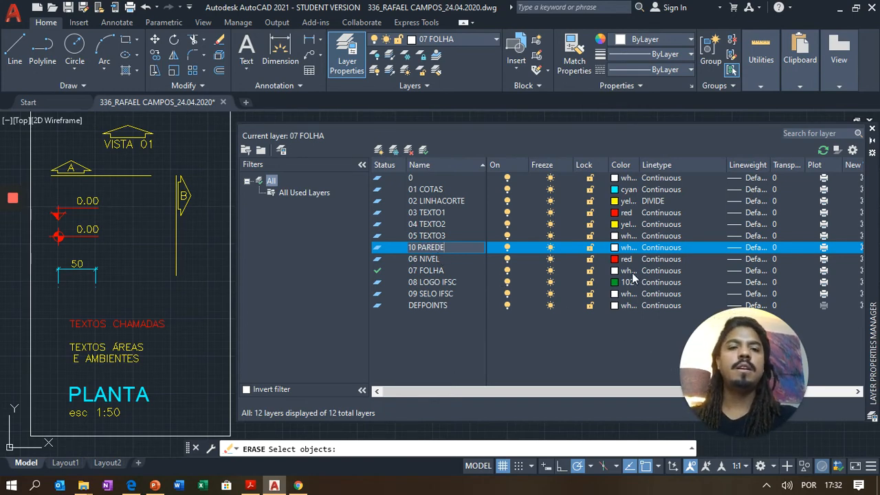
{"action": "left_click", "coordinate": [620, 250]}
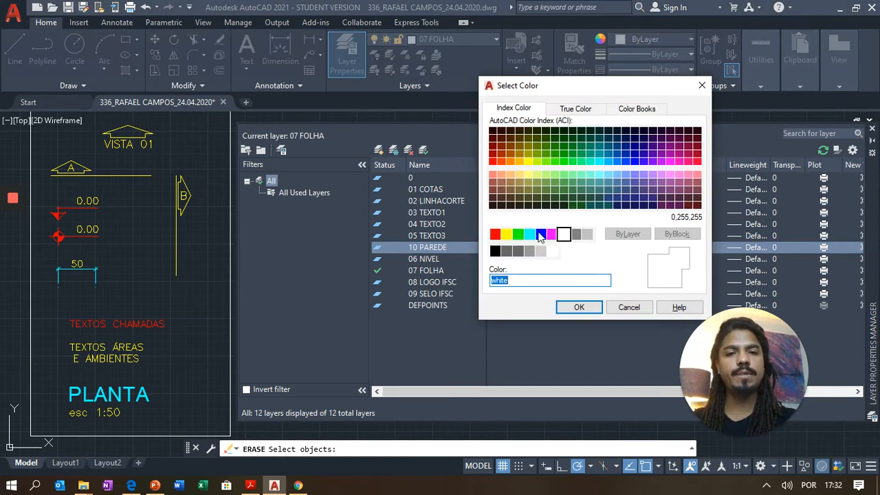
- Give layer 10 PAREDE the colour white and a 0.50 mm lineweight
{"action": "left_click", "coordinate": [564, 234]}
{"action": "left_click", "coordinate": [581, 309]}
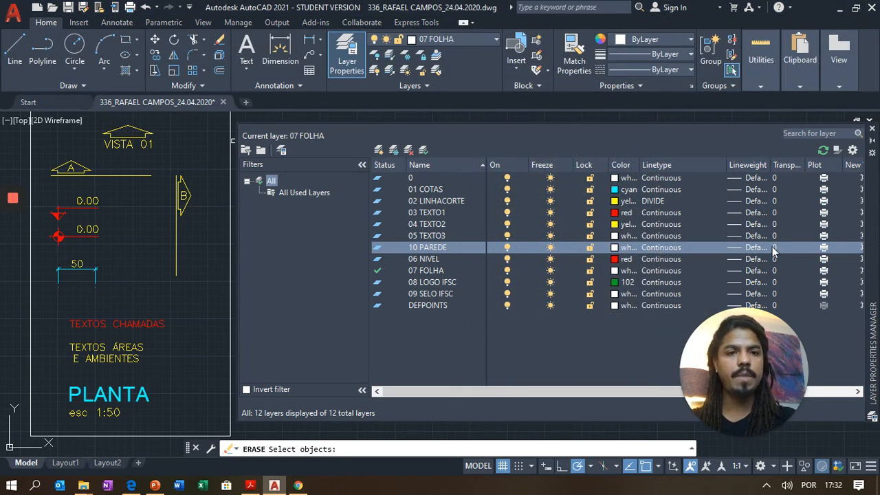
{"action": "left_click", "coordinate": [735, 249]}
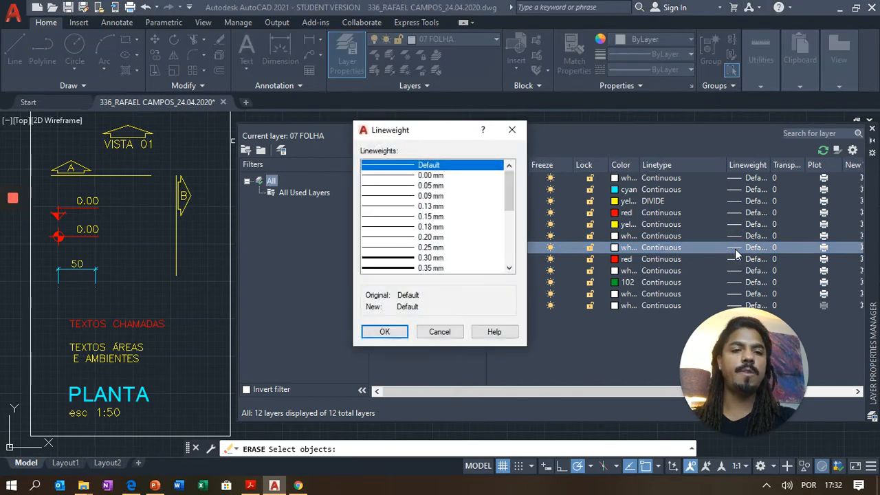
{"action": "scroll", "coordinate": [443, 214], "scroll_direction": "down", "scroll_amount": 2}
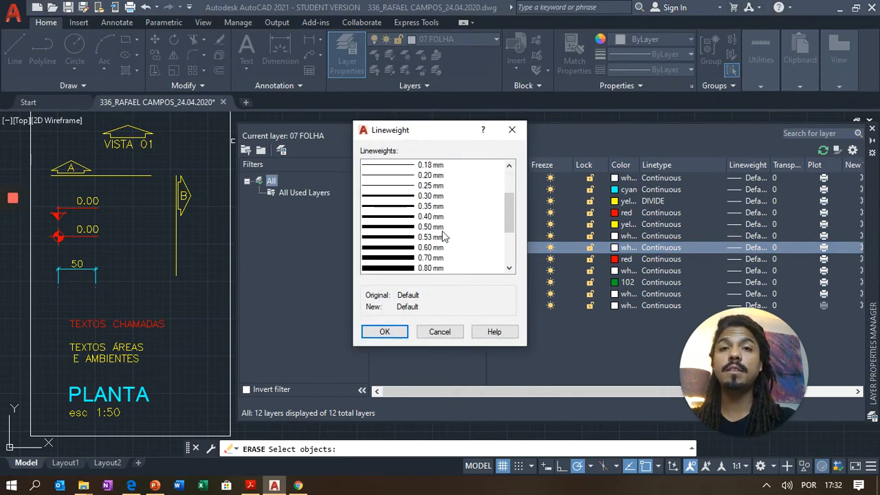
{"action": "left_click", "coordinate": [428, 230]}
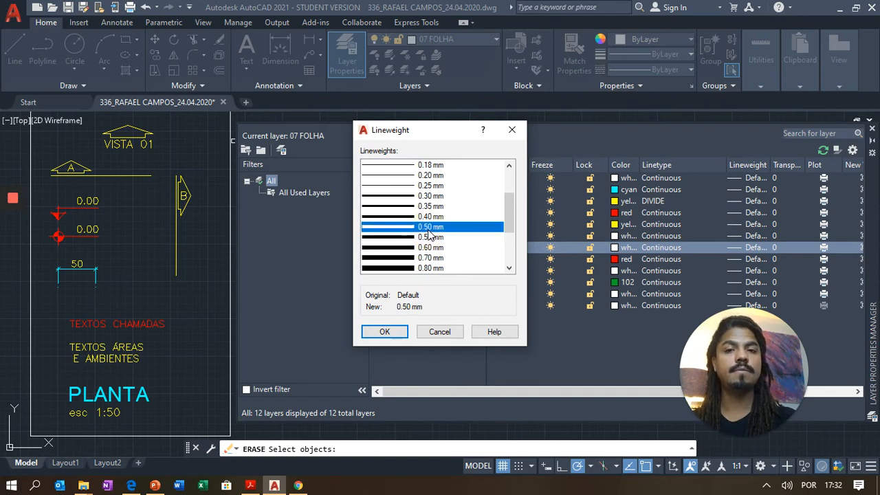
{"action": "left_click", "coordinate": [385, 333]}
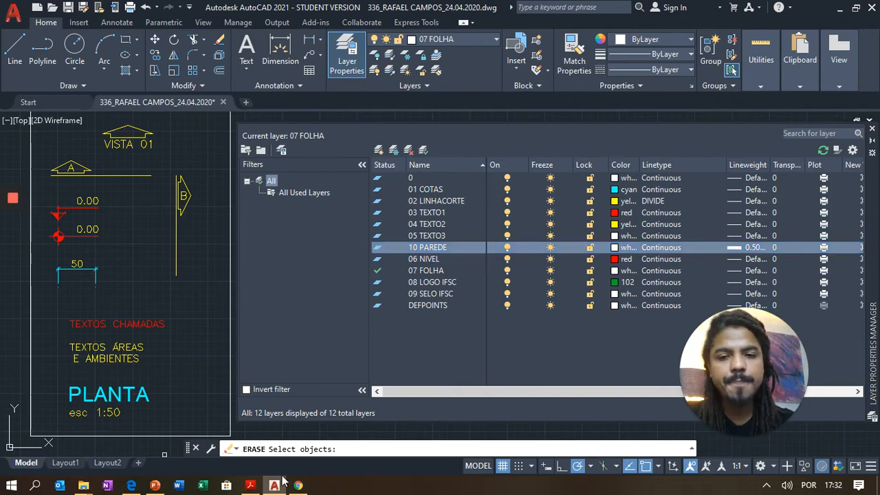
{"action": "left_click", "coordinate": [250, 485]}
- Check the handout's 17 Projeção telhado spec (Vermelho, Dashed, 0.13), then return to AutoCAD
{"action": "scroll", "coordinate": [406, 218], "scroll_direction": "down", "scroll_amount": 4}
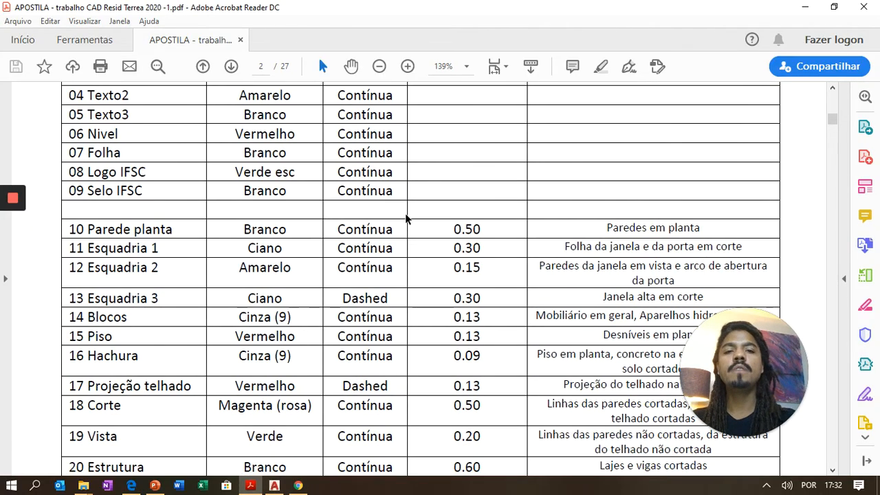
{"action": "scroll", "coordinate": [405, 219], "scroll_direction": "down", "scroll_amount": 1}
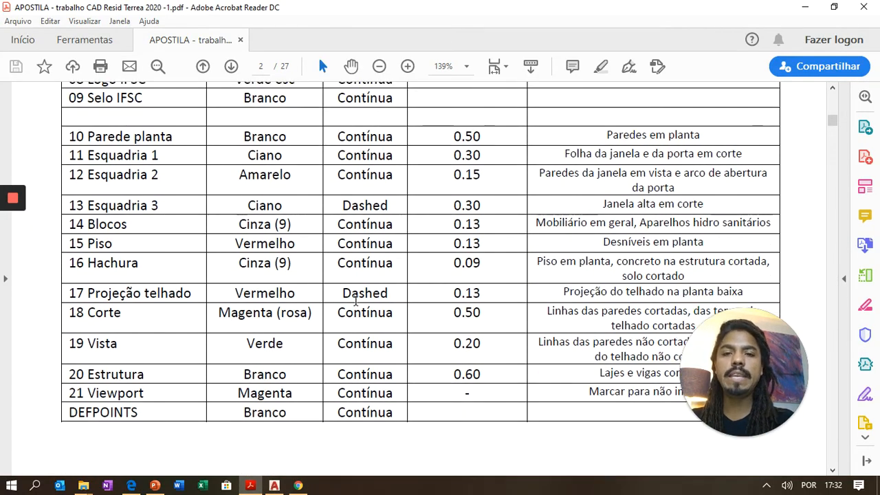
{"action": "left_click_drag", "start_coordinate": [336, 293], "coordinate": [389, 292]}
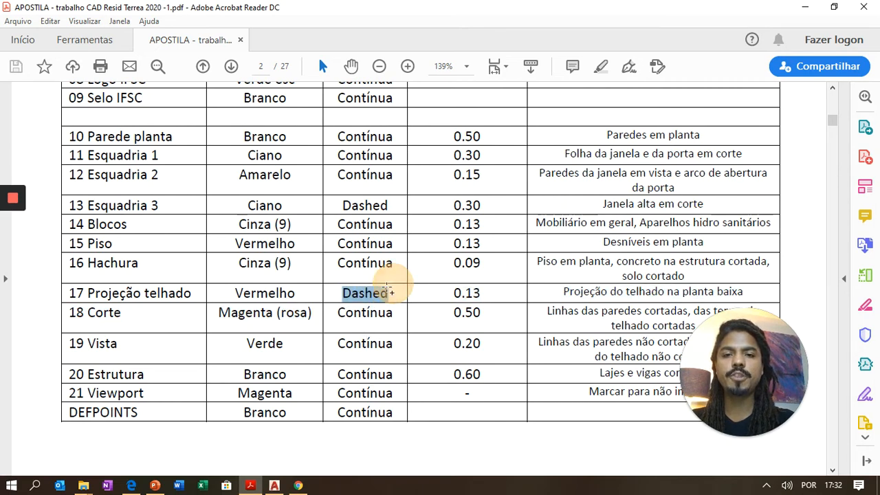
{"action": "left_click", "coordinate": [151, 294]}
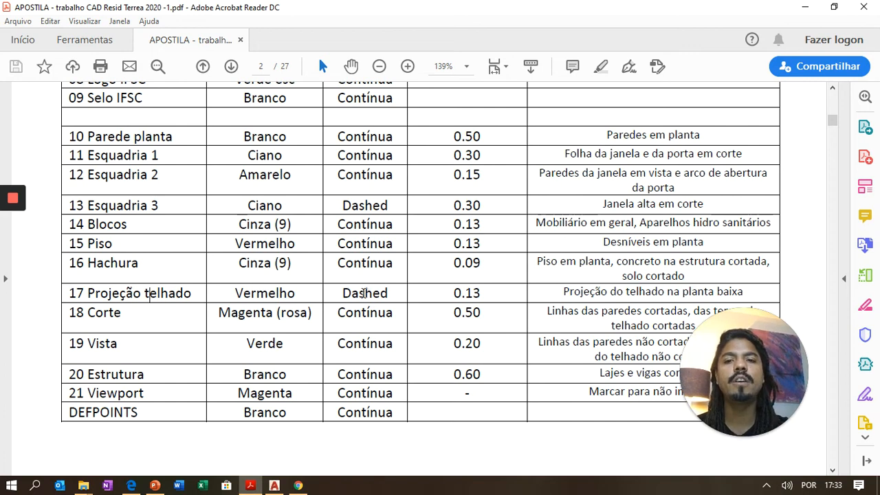
{"action": "left_click", "coordinate": [365, 293]}
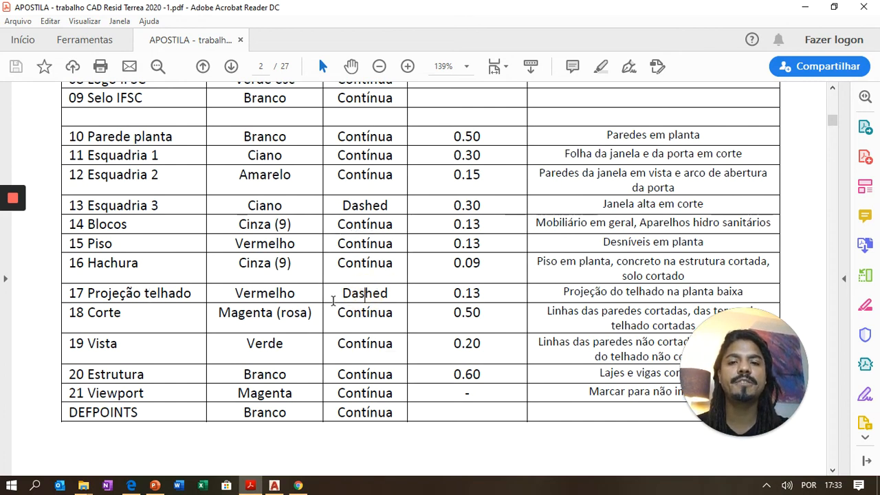
{"action": "left_click", "coordinate": [478, 294]}
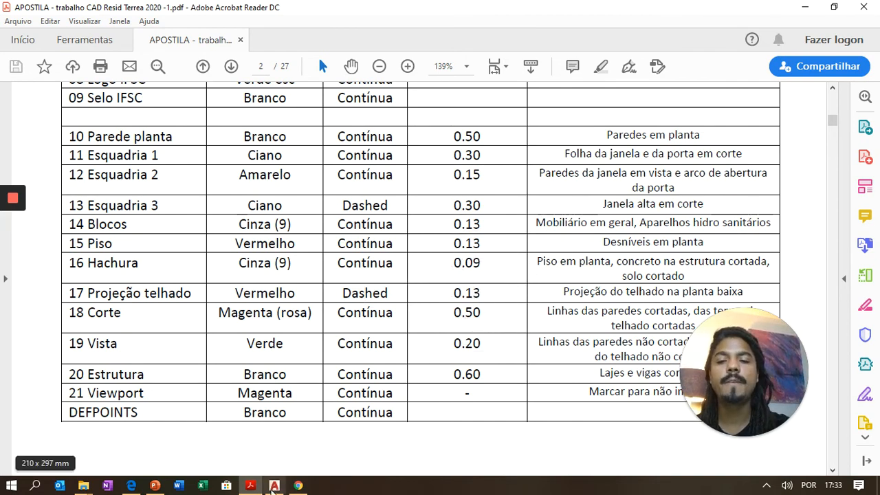
{"action": "left_click", "coordinate": [274, 481]}
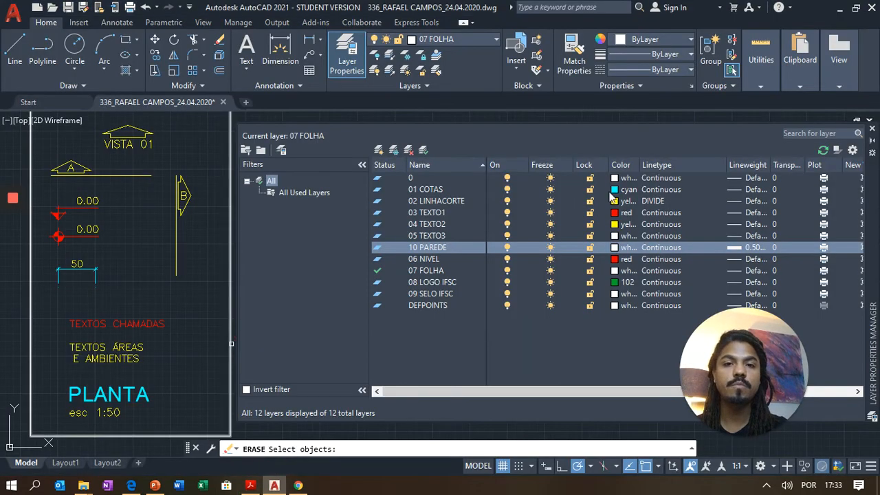
- Add a new layer named 17 PROJEÇÃO and bring up its colour choices
{"action": "left_click", "coordinate": [378, 147]}
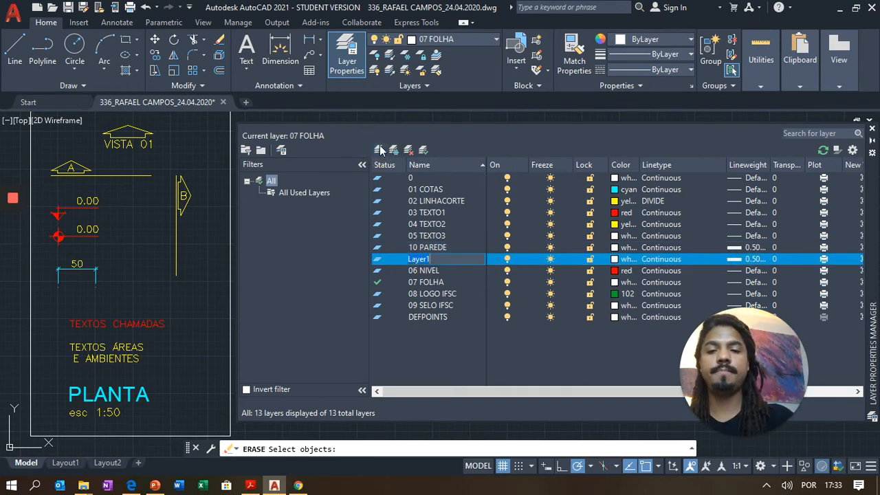
{"action": "left_click", "coordinate": [273, 486]}
{"action": "left_click", "coordinate": [273, 486]}
{"action": "type", "text": "17"}
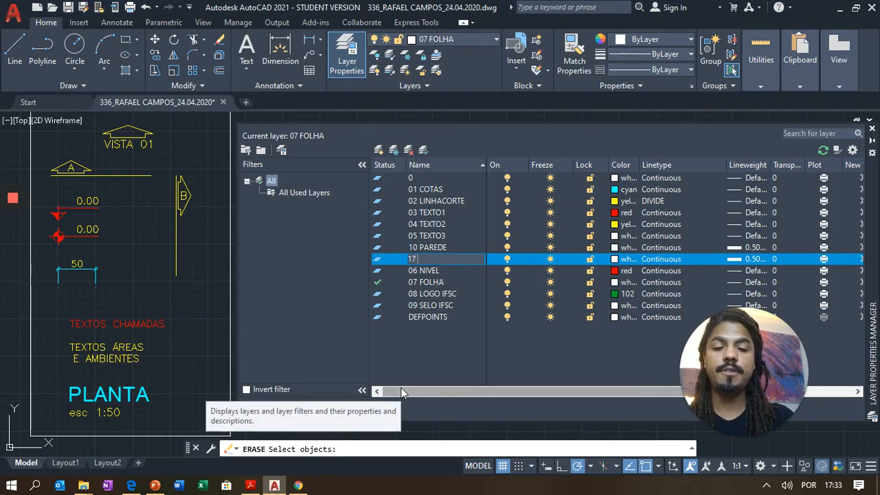
{"action": "type", "text": " PROJEAÇ"}
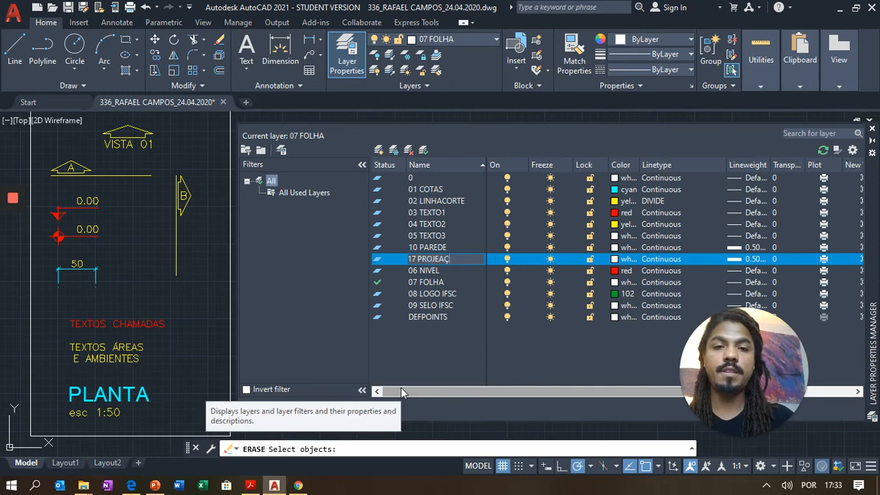
{"action": "key", "text": "BackSpace"}
{"action": "key", "text": "BackSpace"}
{"action": "key", "text": "BackSpace"}
{"action": "type", "text": "EÇÃO"}
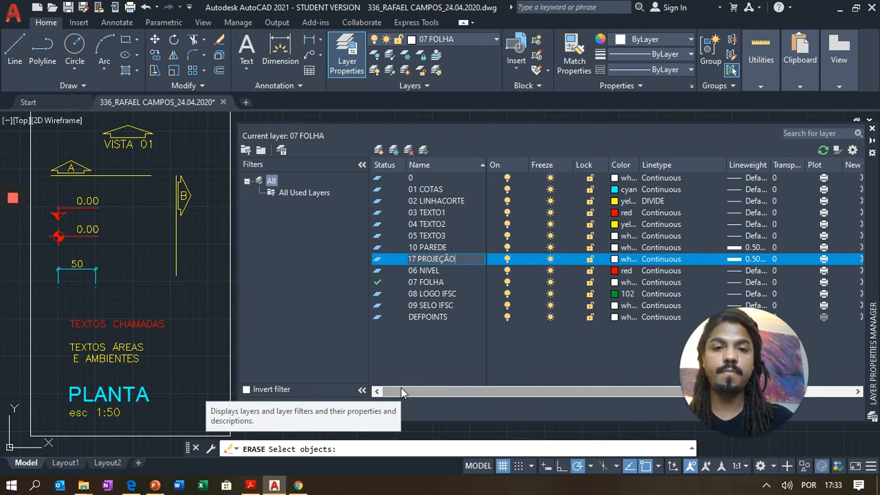
{"action": "left_click", "coordinate": [623, 260]}
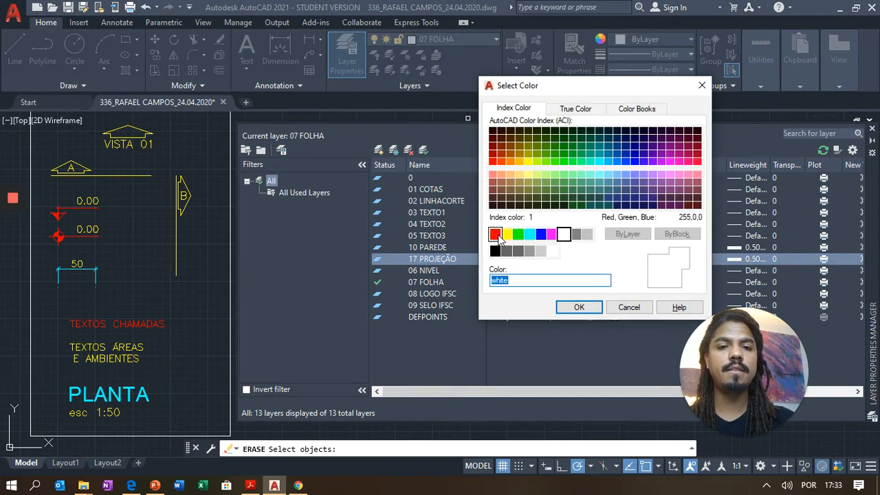
- Give layer 17 PROJEÇÃO the colour red and a 0.13 mm lineweight
{"action": "left_click", "coordinate": [498, 236]}
{"action": "left_click", "coordinate": [579, 307]}
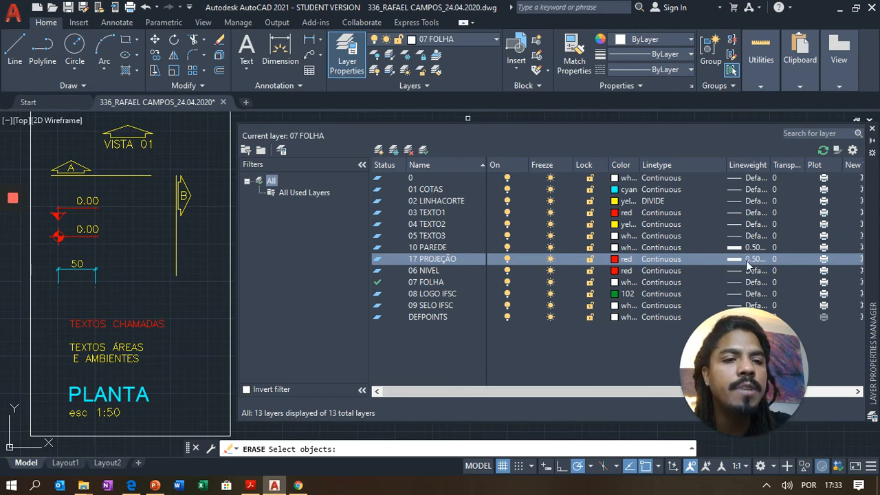
{"action": "left_click", "coordinate": [749, 262]}
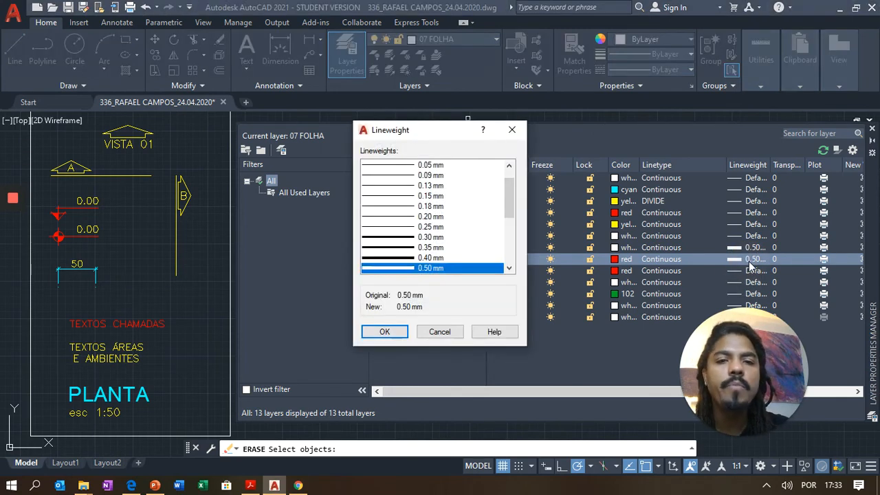
{"action": "left_click", "coordinate": [428, 187]}
{"action": "left_click", "coordinate": [385, 332]}
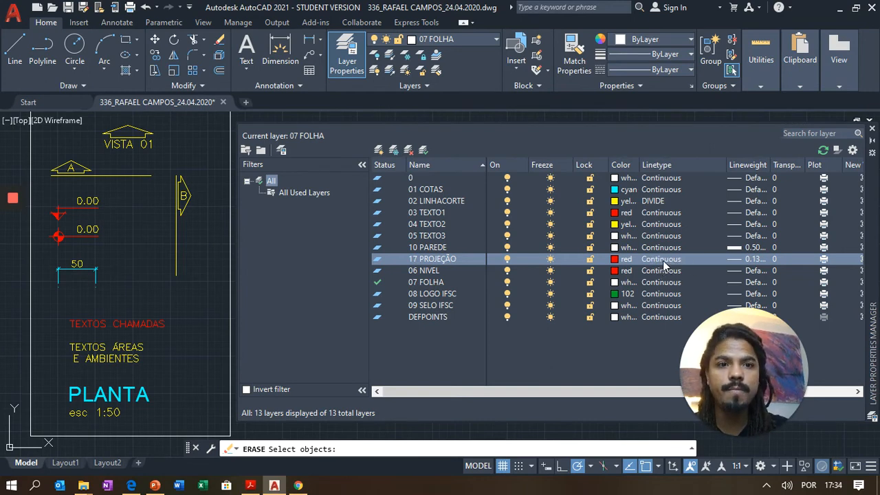
{"action": "left_click", "coordinate": [663, 261]}
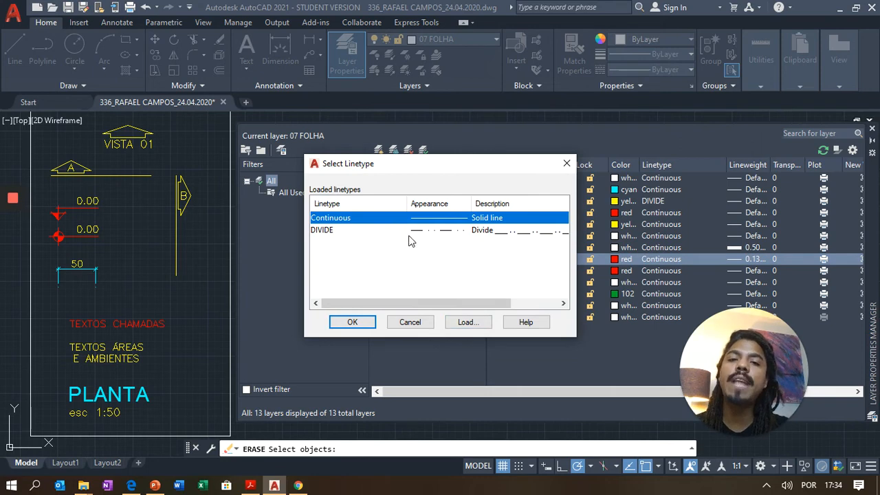
- Load the DASHED linetype from acadiso.lin and assign it to layer 17 PROJEÇÃO
{"action": "left_click", "coordinate": [468, 323]}
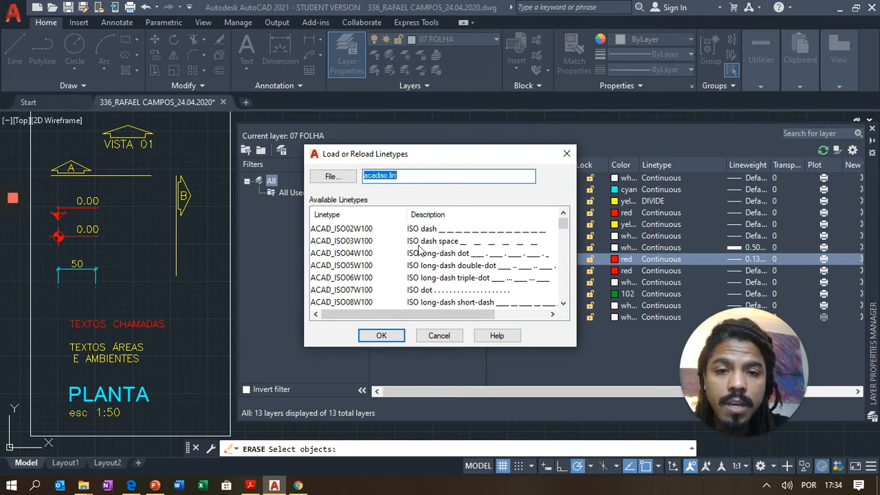
{"action": "scroll", "coordinate": [419, 251], "scroll_direction": "down", "scroll_amount": 1}
{"action": "scroll", "coordinate": [419, 251], "scroll_direction": "down", "scroll_amount": 5}
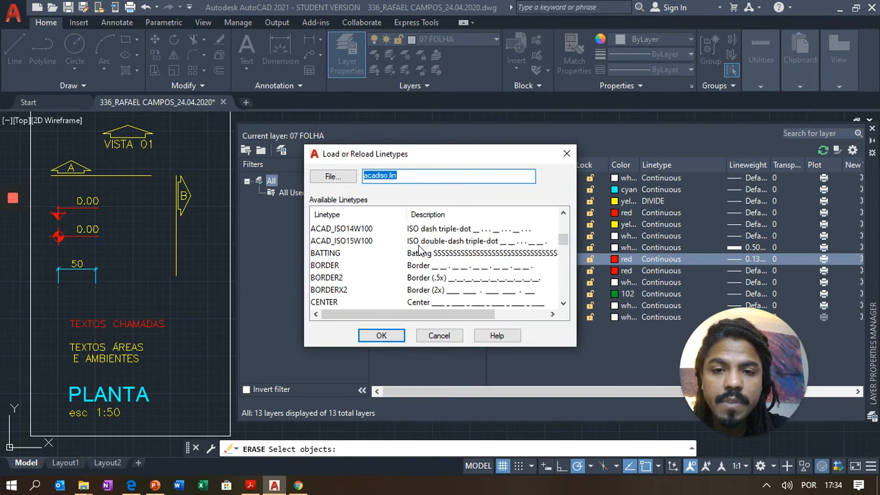
{"action": "scroll", "coordinate": [419, 251], "scroll_direction": "down", "scroll_amount": 2}
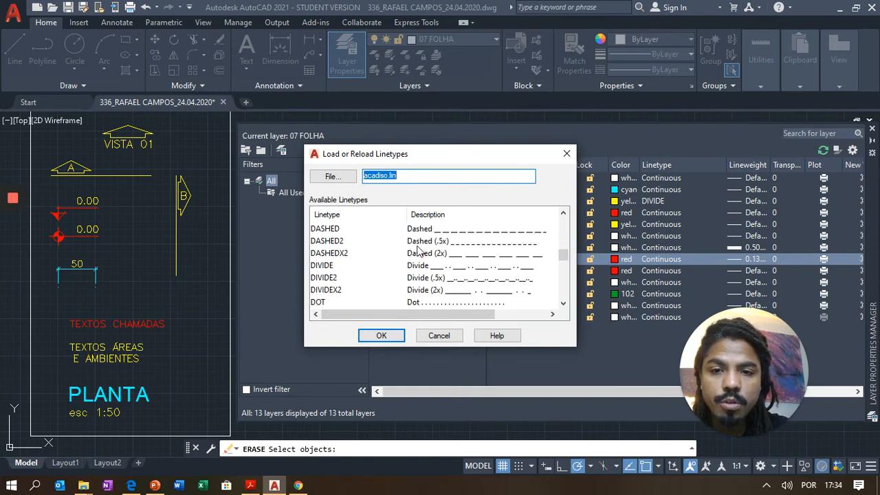
{"action": "left_click", "coordinate": [334, 231]}
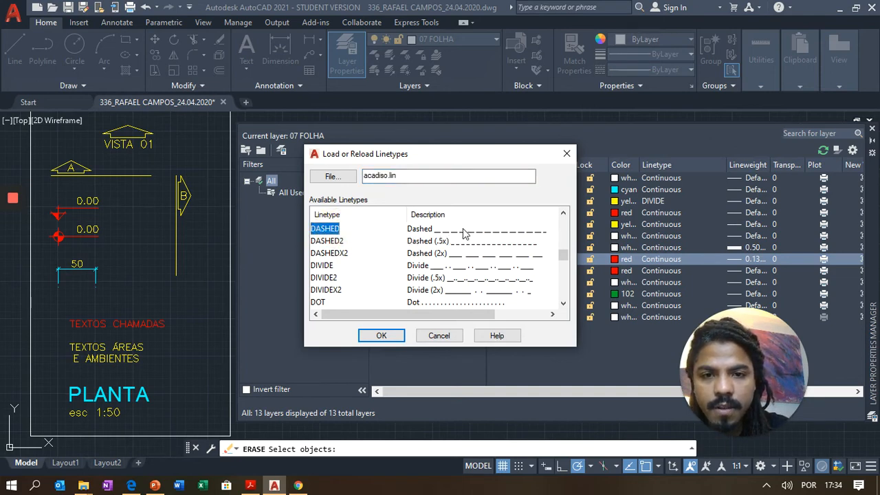
{"action": "left_click", "coordinate": [389, 333]}
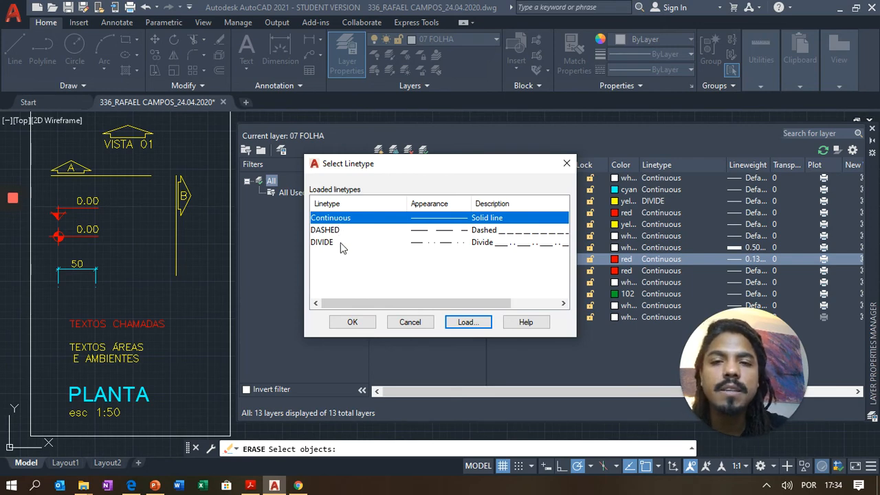
{"action": "left_click", "coordinate": [332, 232]}
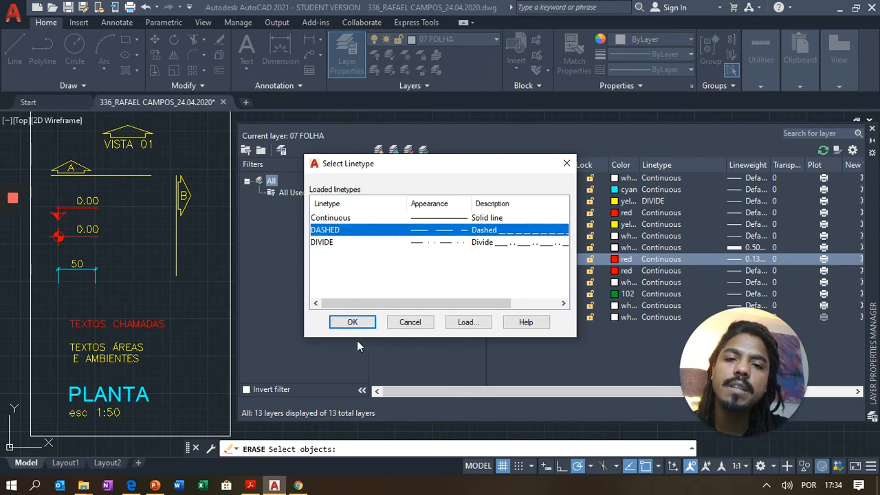
{"action": "left_click", "coordinate": [354, 322]}
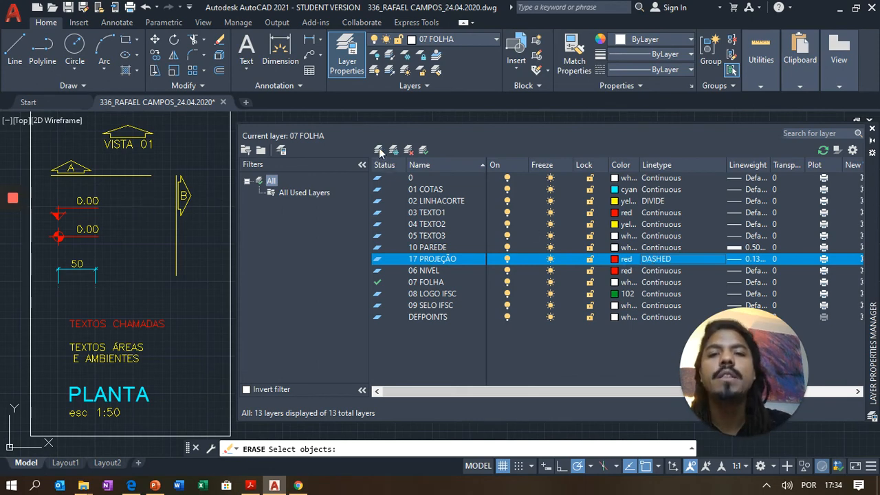
- Make 10 PAREDE the current layer and close the Layer Properties Manager
{"action": "left_click", "coordinate": [429, 247]}
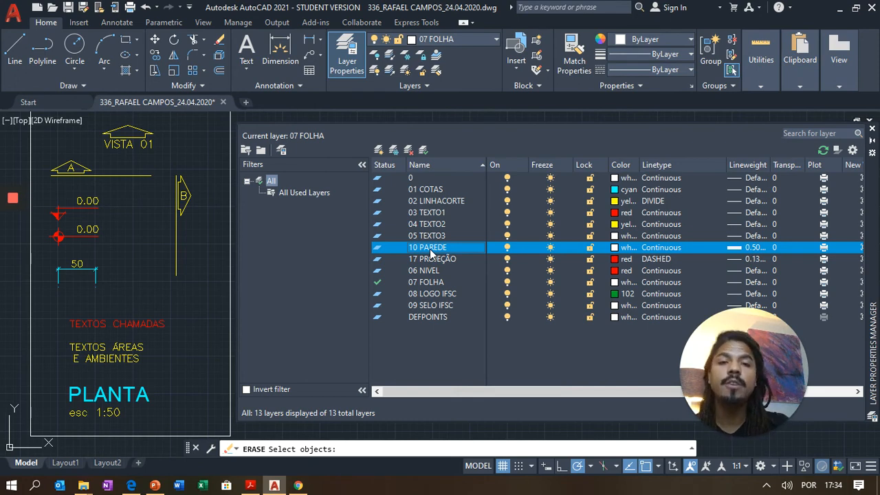
{"action": "double_click", "coordinate": [379, 248]}
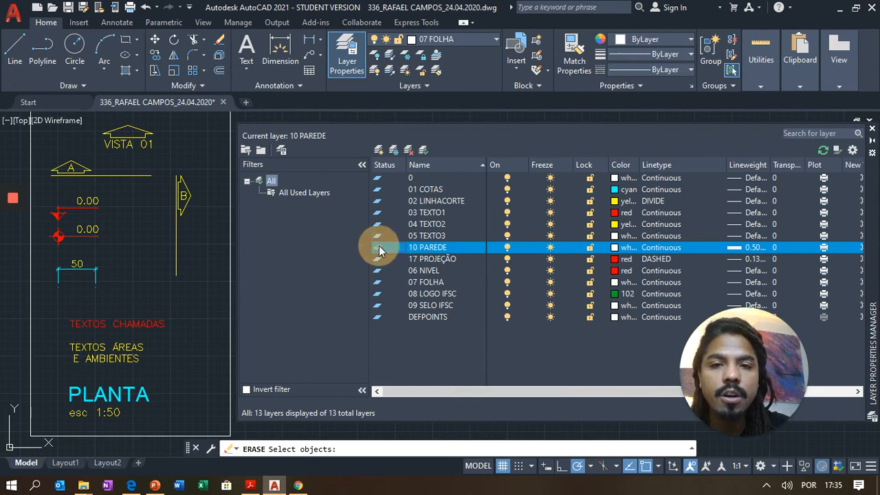
{"action": "left_click", "coordinate": [440, 245]}
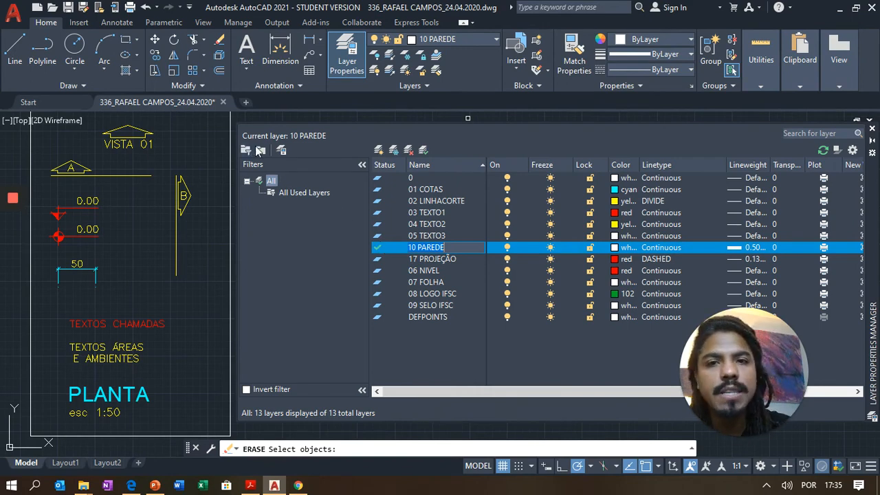
{"action": "left_click", "coordinate": [872, 130]}
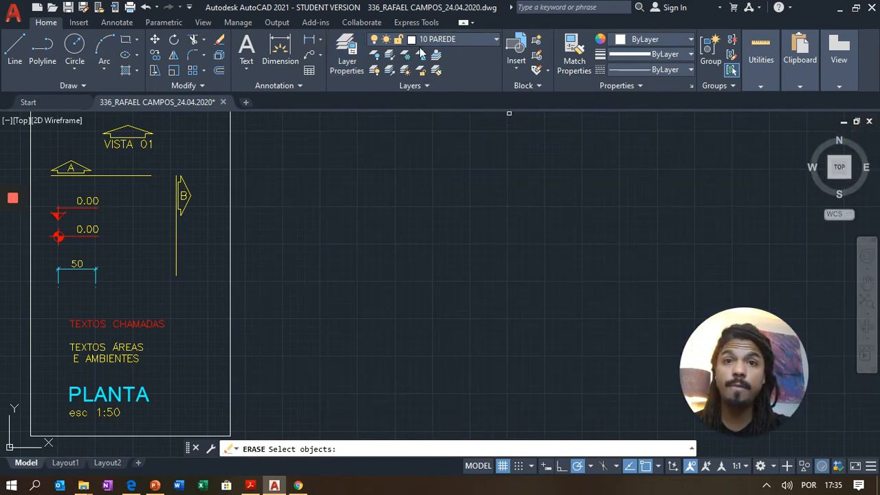
- Draw the wall rectangle by placing two opposite corners
{"action": "left_click", "coordinate": [123, 40]}
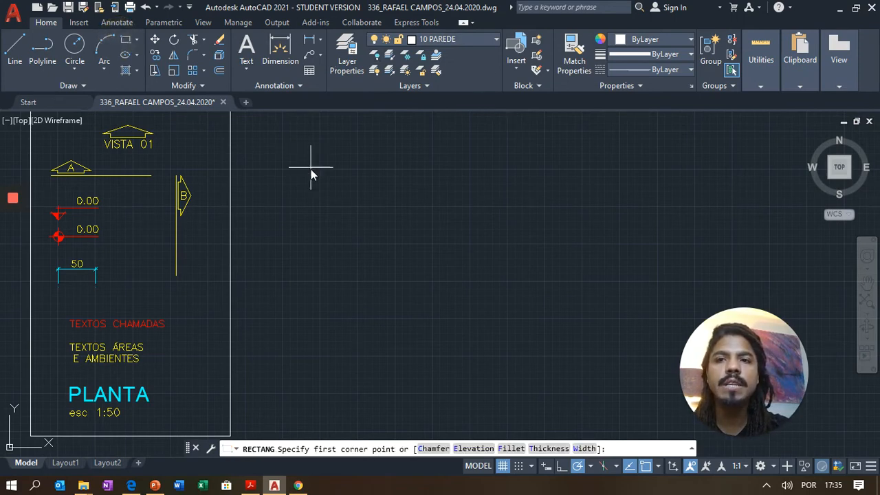
{"action": "left_click", "coordinate": [313, 152]}
{"action": "left_click", "coordinate": [511, 289]}
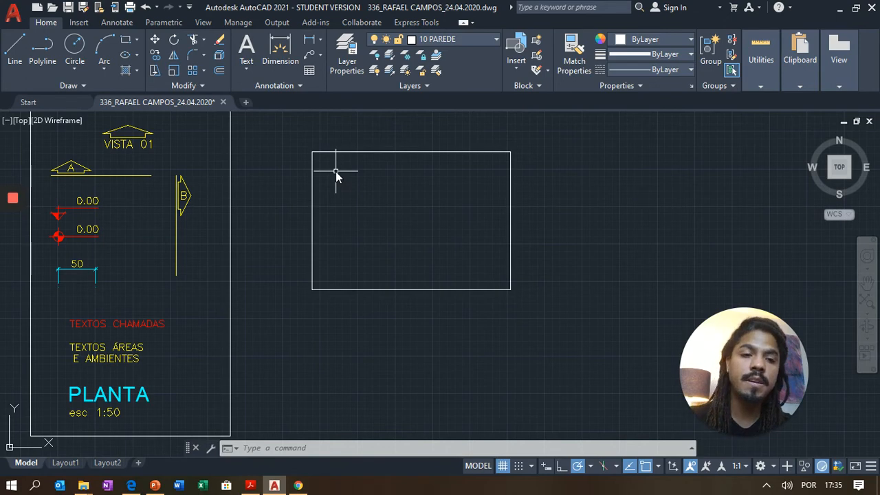
- Offset the rectangle by 0.1 and inspect the tiny offset copy
{"action": "type", "text": "o"}
{"action": "key", "text": "Return"}
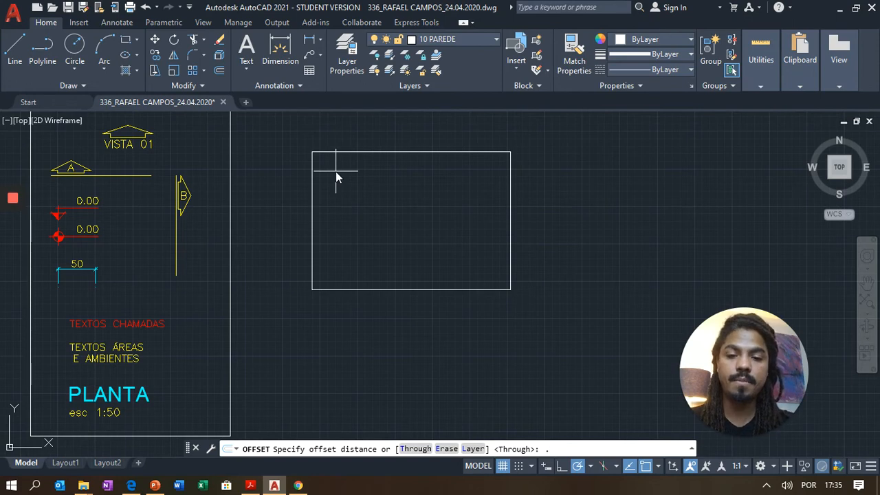
{"action": "key", "text": "Return"}
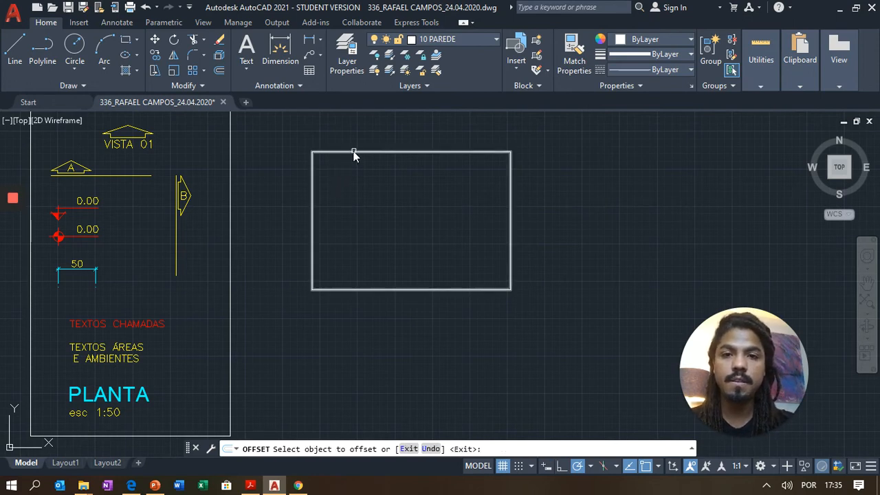
{"action": "left_click", "coordinate": [385, 206]}
{"action": "scroll", "coordinate": [311, 141], "scroll_direction": "up", "scroll_amount": 2}
{"action": "scroll", "coordinate": [318, 233], "scroll_direction": "up", "scroll_amount": 3}
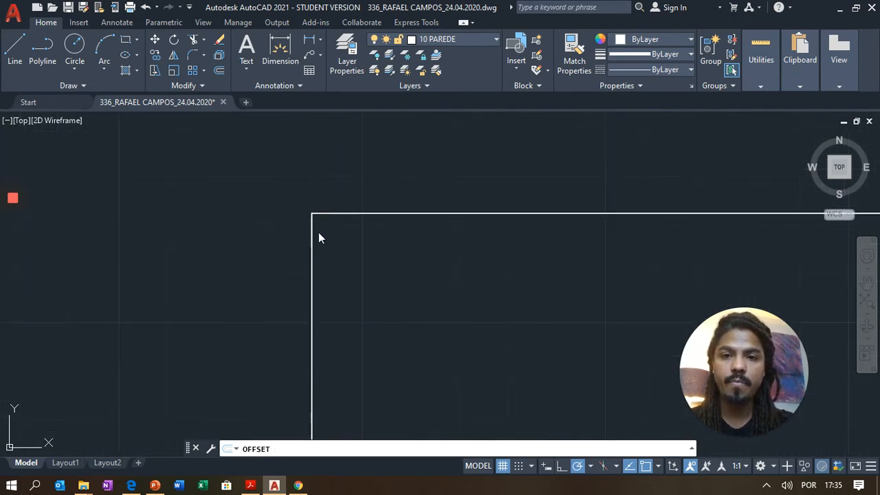
{"action": "key", "text": "Escape"}
{"action": "left_click", "coordinate": [372, 282]}
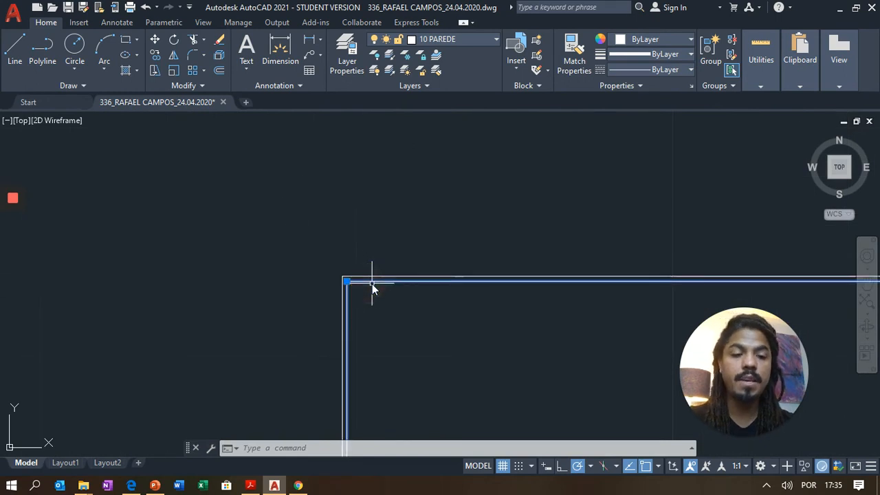
{"action": "key", "text": "Escape"}
{"action": "scroll", "coordinate": [344, 261], "scroll_direction": "down", "scroll_amount": 5}
- Offset the wall rectangle again, placing the copy inside it to form the wall thickness
{"action": "type", "text": "o"}
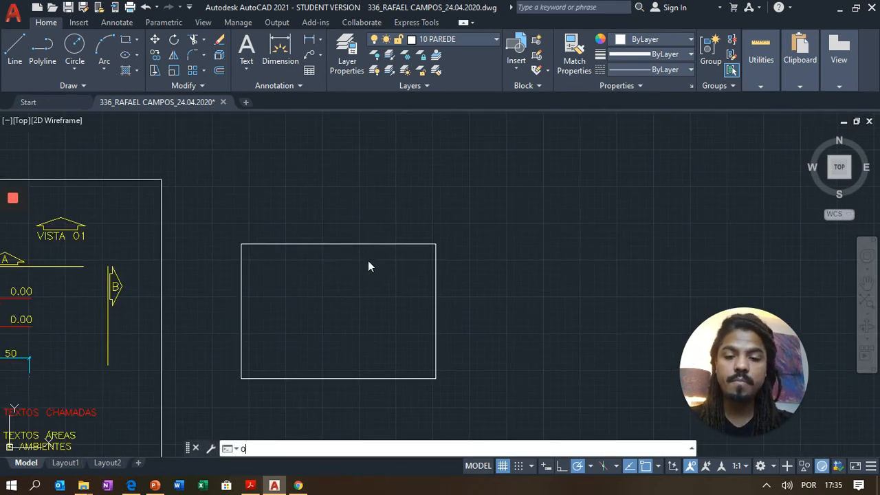
{"action": "key", "text": "Return"}
{"action": "key", "text": "Return"}
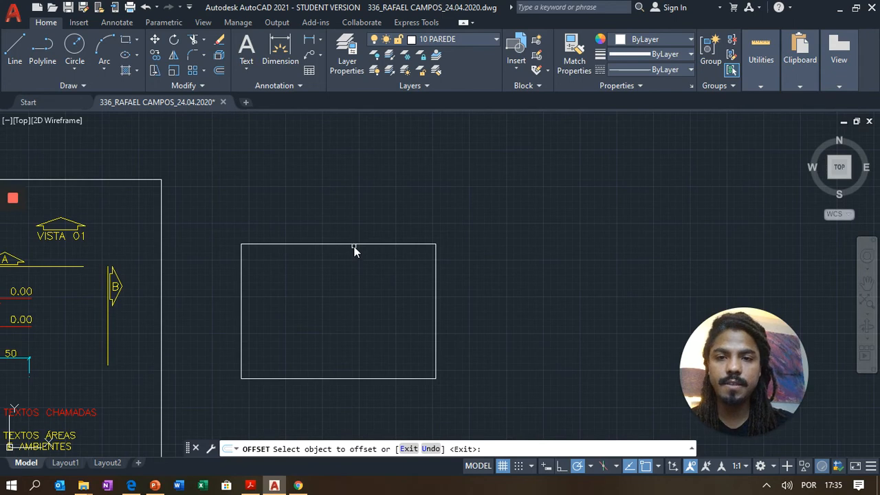
{"action": "left_click", "coordinate": [353, 246]}
{"action": "left_click", "coordinate": [335, 275]}
{"action": "key", "text": "Escape"}
- Select both wall rectangles to verify the double-line outline, then clear the selection
{"action": "scroll", "coordinate": [258, 271], "scroll_direction": "down", "scroll_amount": 2}
{"action": "scroll", "coordinate": [298, 240], "scroll_direction": "up", "scroll_amount": 4}
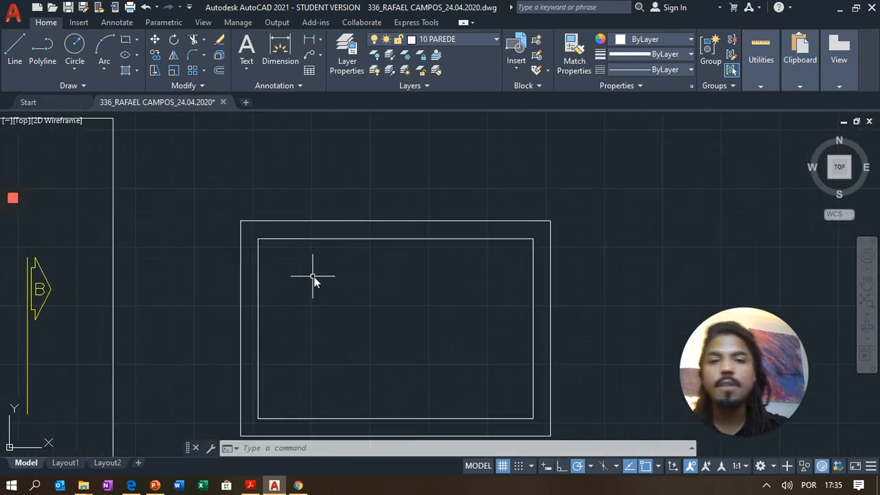
{"action": "scroll", "coordinate": [315, 277], "scroll_direction": "up", "scroll_amount": 2}
{"action": "scroll", "coordinate": [334, 199], "scroll_direction": "down", "scroll_amount": 4}
{"action": "scroll", "coordinate": [364, 165], "scroll_direction": "up", "scroll_amount": 2}
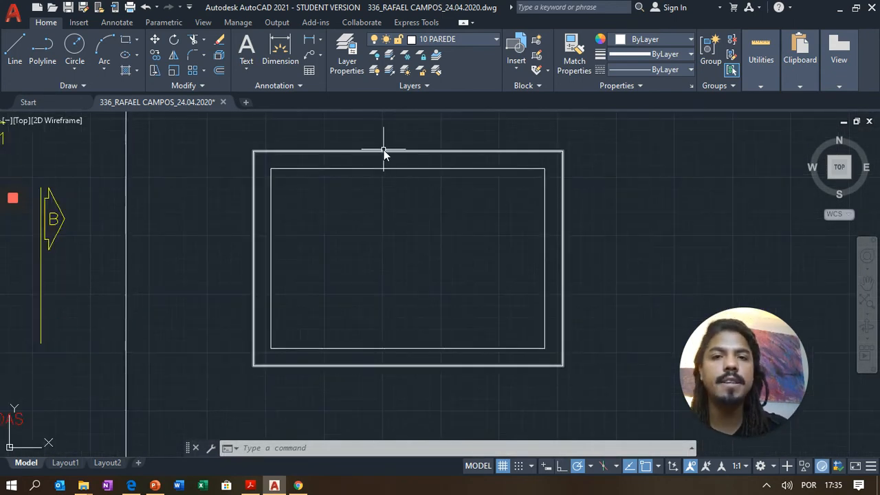
{"action": "left_click", "coordinate": [419, 113]}
{"action": "left_click", "coordinate": [380, 183]}
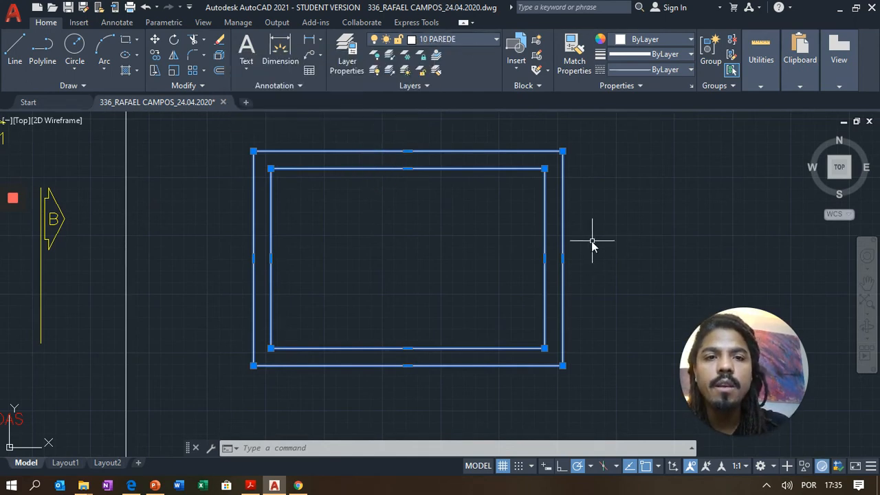
{"action": "left_click", "coordinate": [570, 177]}
{"action": "key", "text": "Escape"}
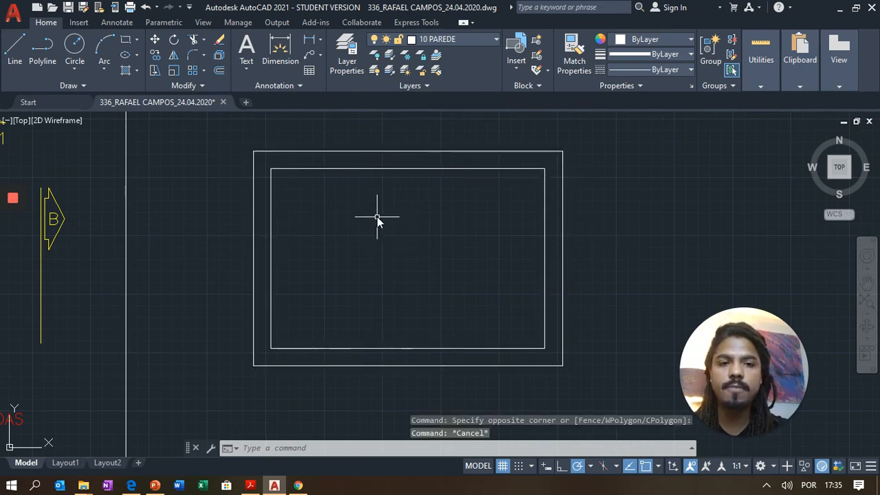
{"action": "scroll", "coordinate": [379, 218], "scroll_direction": "down", "scroll_amount": 4}
{"action": "scroll", "coordinate": [401, 260], "scroll_direction": "up", "scroll_amount": 2}
- Offset the outer wall rectangle 80 units outward and select the new outermost rectangle
{"action": "type", "text": "o"}
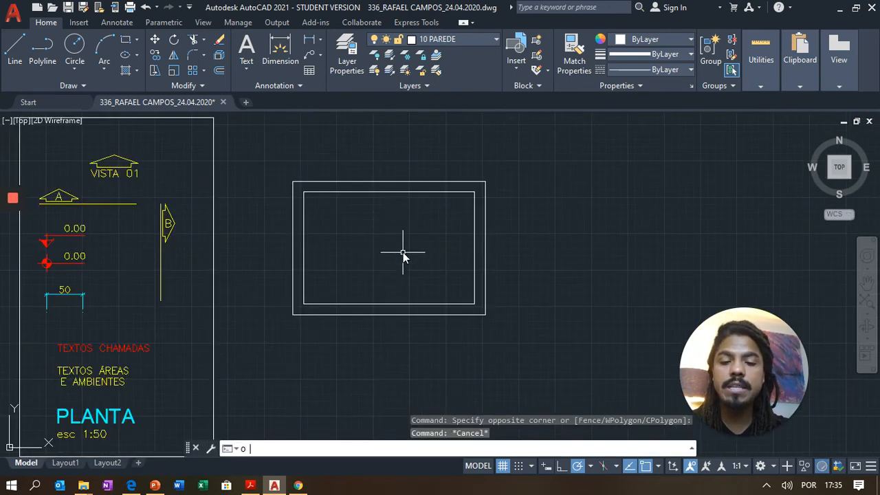
{"action": "key", "text": "Return"}
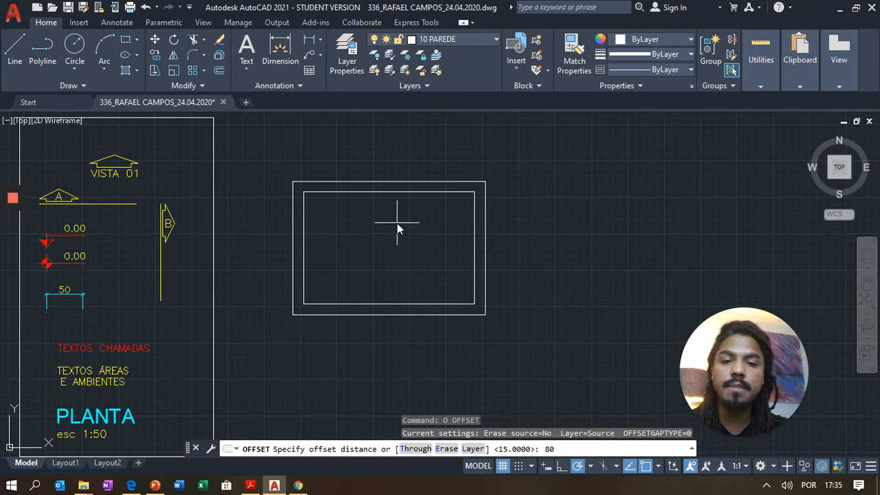
{"action": "key", "text": "Return"}
{"action": "left_click", "coordinate": [458, 182]}
{"action": "left_click", "coordinate": [522, 204]}
{"action": "key", "text": "Escape"}
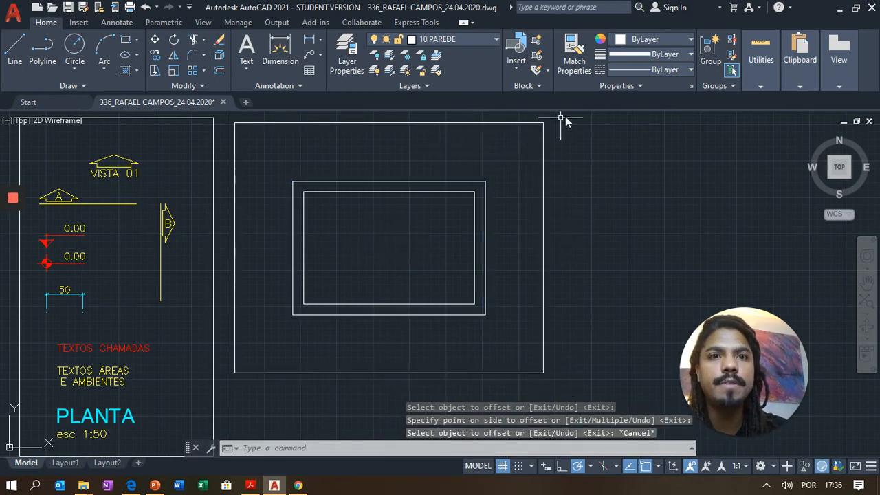
{"action": "left_click", "coordinate": [557, 141]}
{"action": "left_click", "coordinate": [515, 151]}
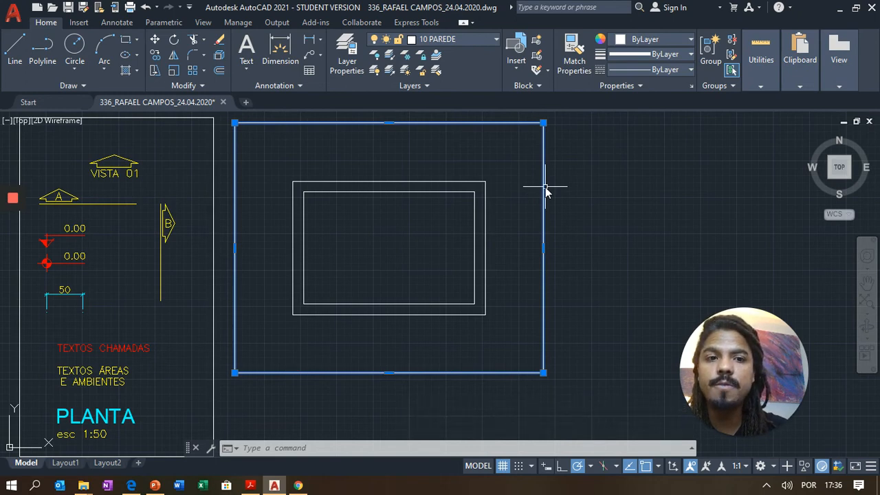
- Move the outermost rectangle onto layer 17 PROJEÇÃO so it shows red and dashed
{"action": "left_click", "coordinate": [488, 42]}
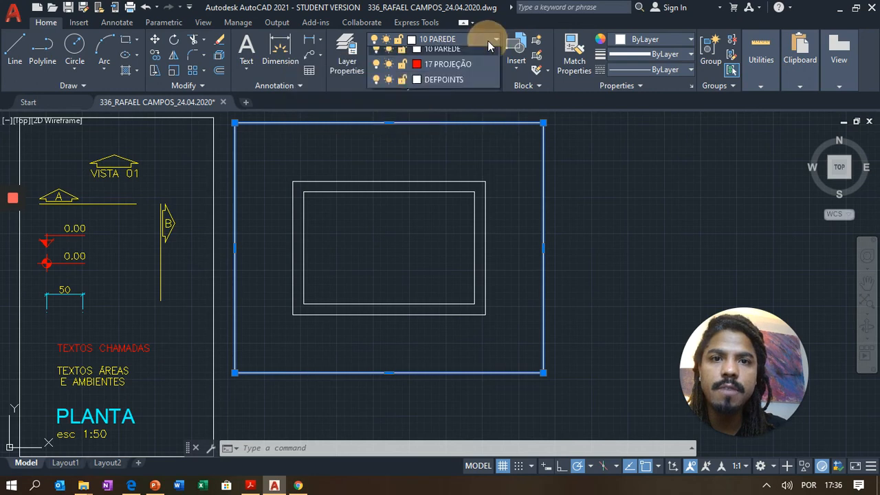
{"action": "key", "text": "Escape"}
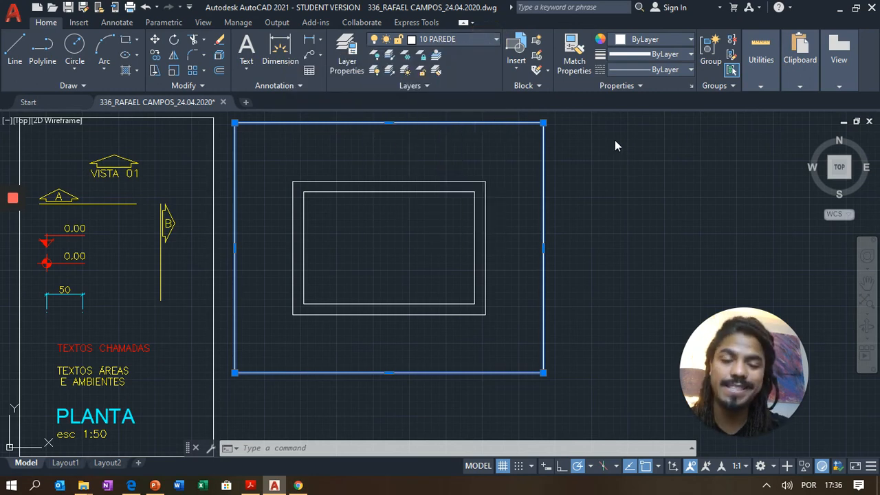
{"action": "key", "text": "Escape"}
{"action": "key", "text": "Escape"}
{"action": "left_click", "coordinate": [584, 173]}
{"action": "left_click", "coordinate": [521, 163]}
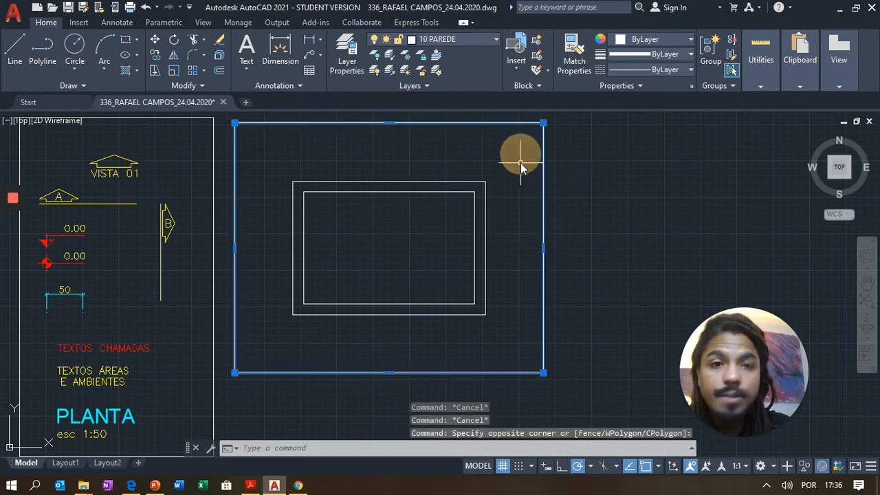
{"action": "left_click", "coordinate": [467, 38]}
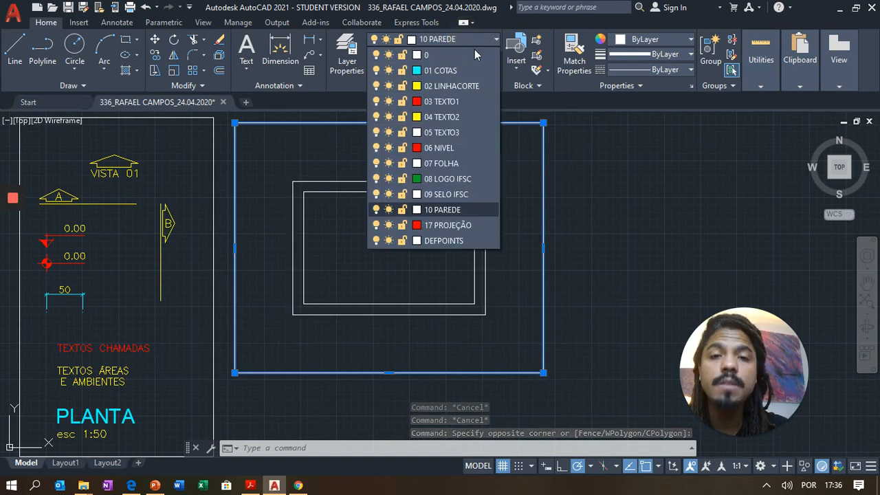
{"action": "left_click", "coordinate": [455, 227]}
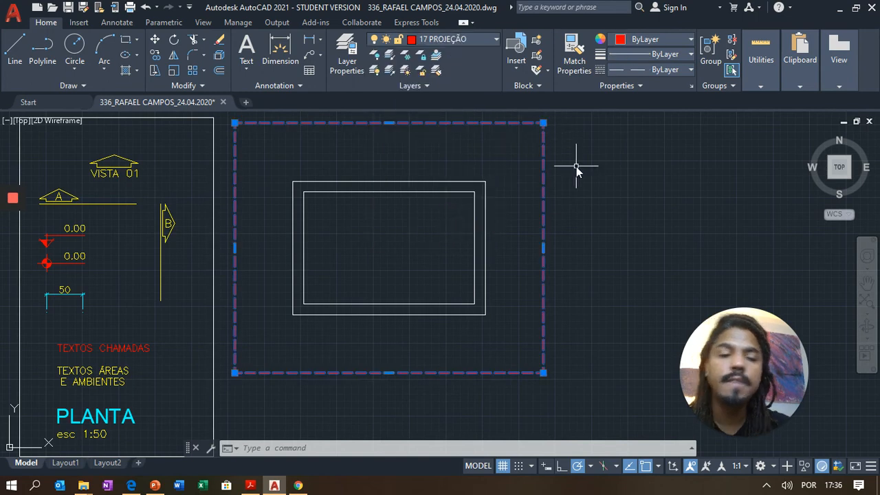
{"action": "key", "text": "Escape"}
{"action": "scroll", "coordinate": [555, 132], "scroll_direction": "up", "scroll_amount": 2}
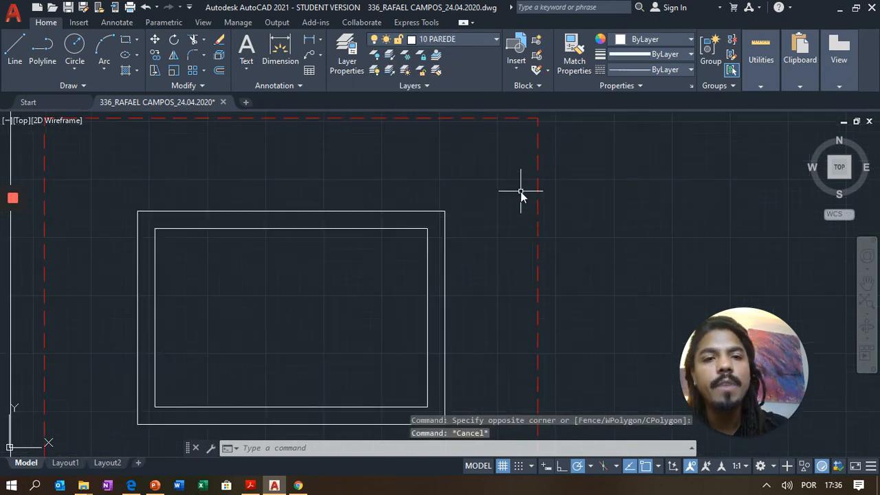
{"action": "middle_click_drag", "start_coordinate": [517, 201], "coordinate": [605, 153]}
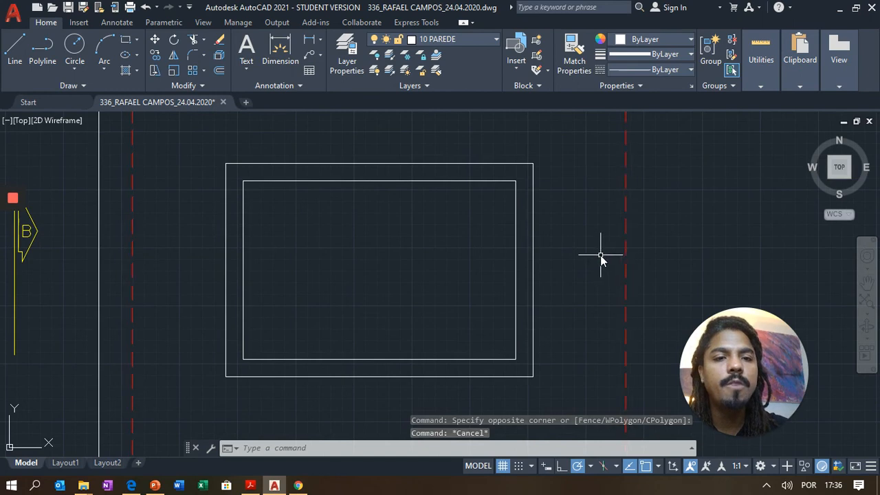
{"action": "scroll", "coordinate": [601, 255], "scroll_direction": "down", "scroll_amount": 3}
{"action": "scroll", "coordinate": [585, 255], "scroll_direction": "up", "scroll_amount": 2}
{"action": "middle_click_drag", "start_coordinate": [602, 256], "coordinate": [574, 236]}
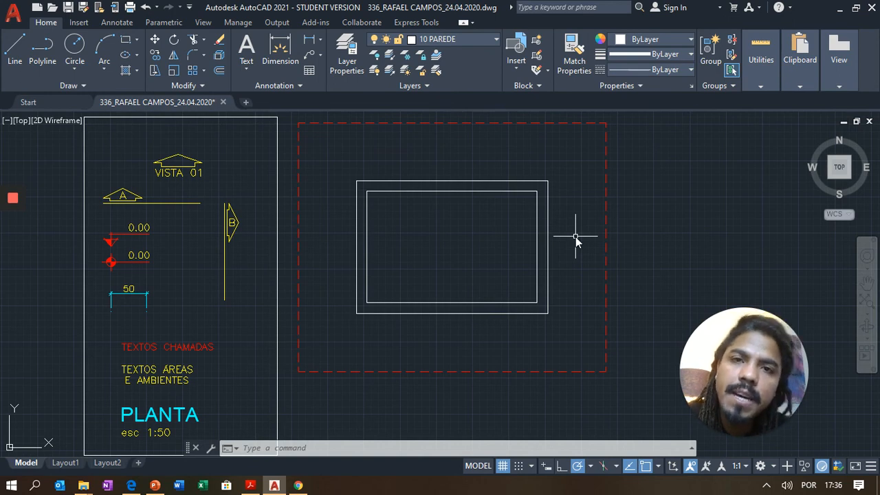
- Switch to the APOSTILA handout and scroll to page 5 on turning doors into blocks
{"action": "left_click", "coordinate": [251, 486]}
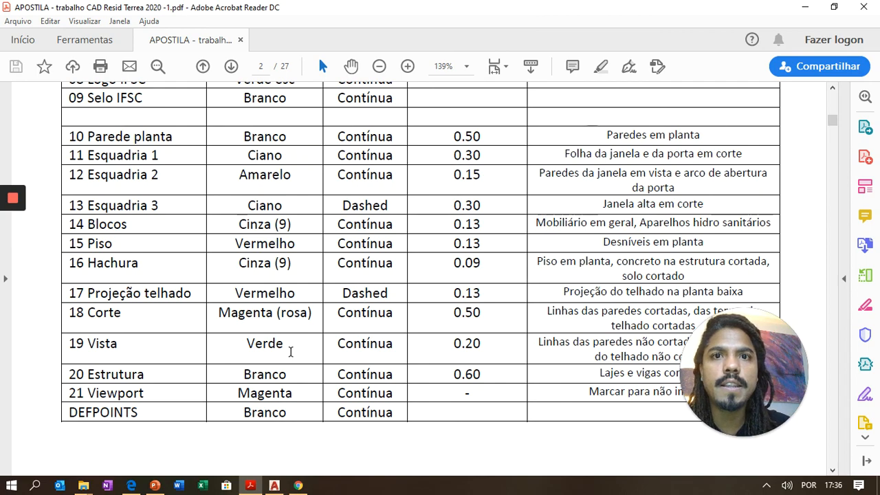
{"action": "scroll", "coordinate": [308, 412], "scroll_direction": "down", "scroll_amount": 10}
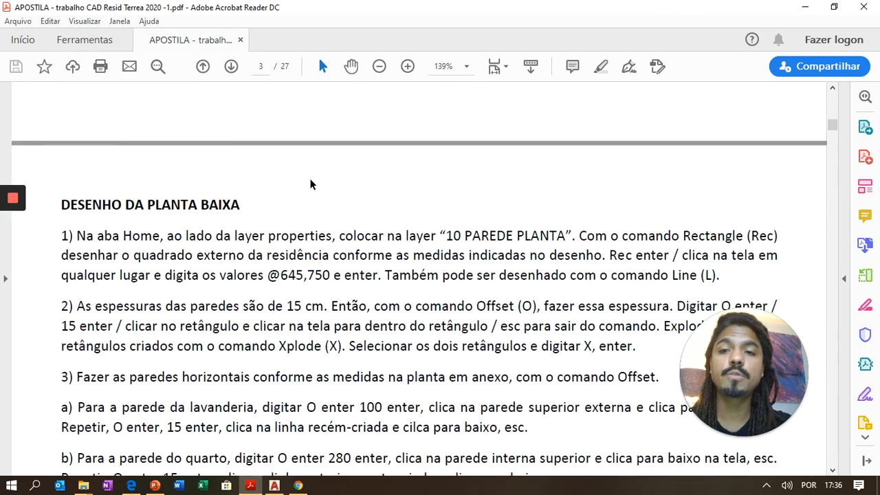
{"action": "scroll", "coordinate": [312, 177], "scroll_direction": "down", "scroll_amount": 12}
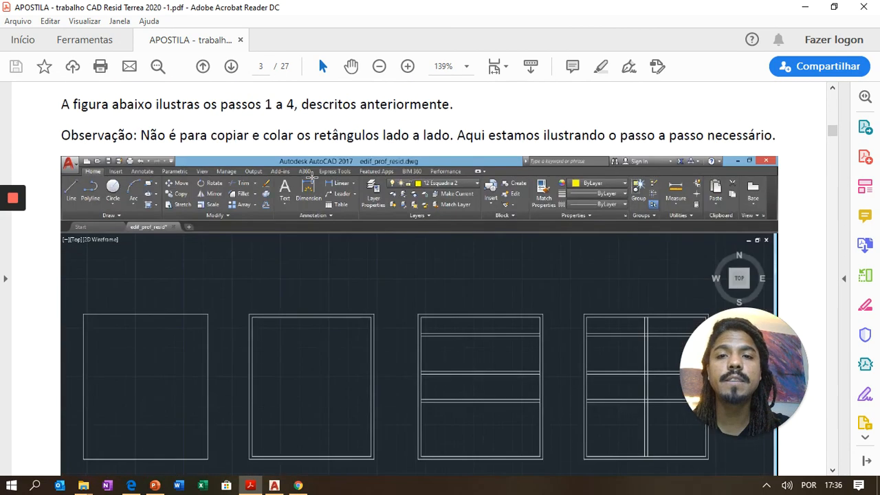
{"action": "scroll", "coordinate": [312, 177], "scroll_direction": "down", "scroll_amount": 15}
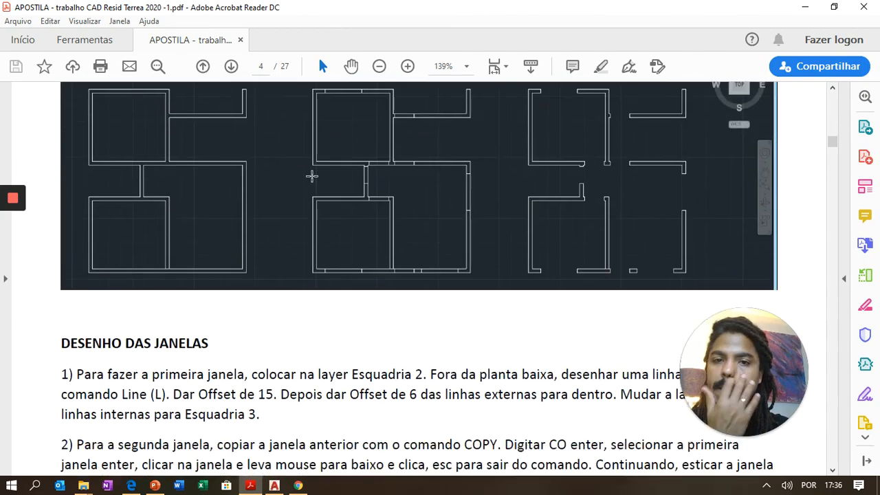
{"action": "scroll", "coordinate": [312, 179], "scroll_direction": "down", "scroll_amount": 15}
{"action": "scroll", "coordinate": [312, 179], "scroll_direction": "up", "scroll_amount": 5}
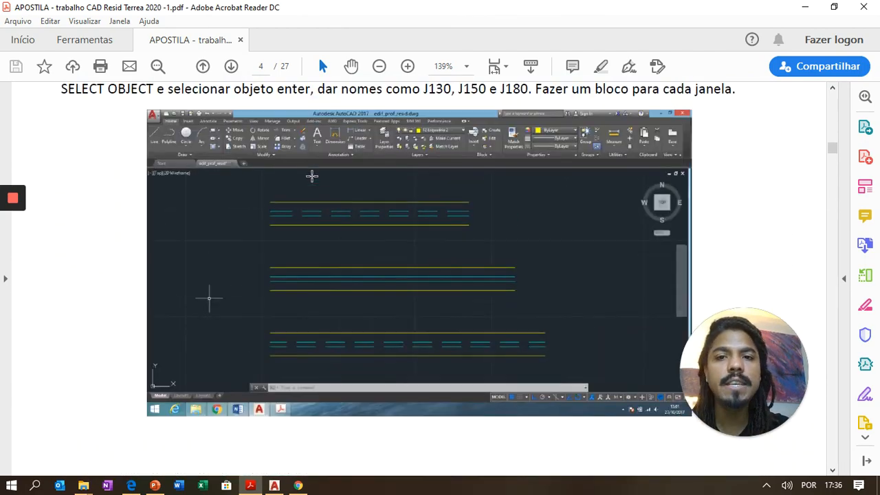
{"action": "scroll", "coordinate": [312, 178], "scroll_direction": "down", "scroll_amount": 6}
{"action": "scroll", "coordinate": [312, 177], "scroll_direction": "down", "scroll_amount": 15}
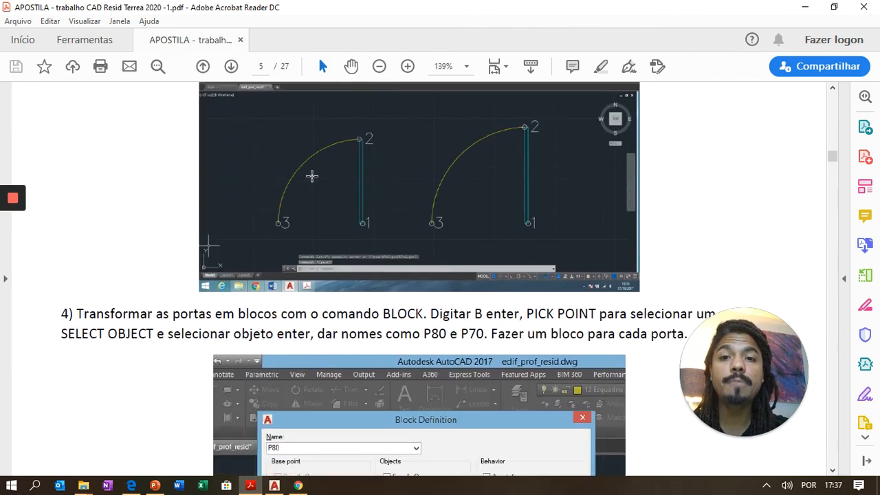